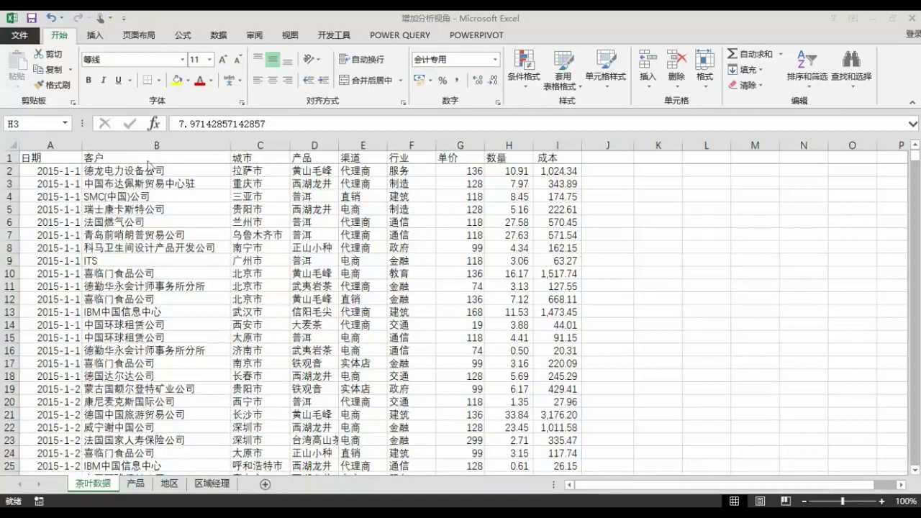
Step: Examine the 客户, 城市, 产品, 渠道 and 行业 columns of the tea sales data
click(131, 158)
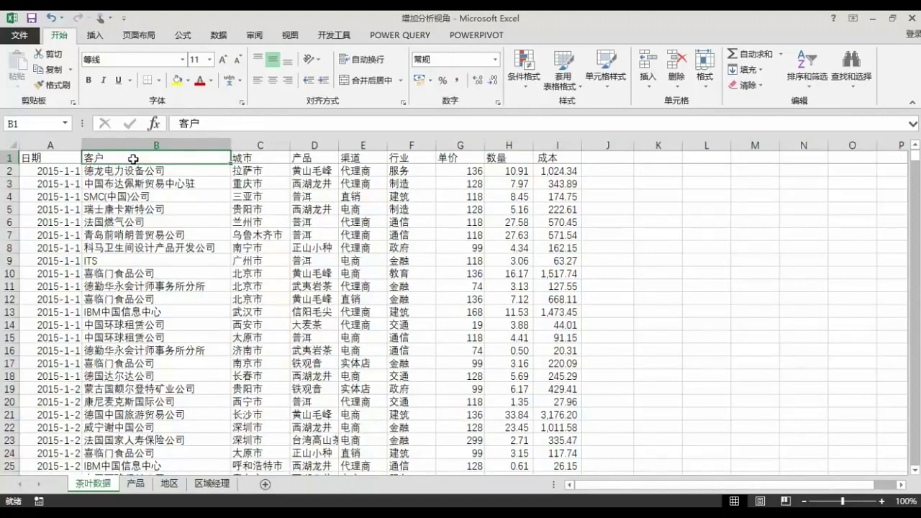
click(267, 159)
click(308, 157)
click(353, 156)
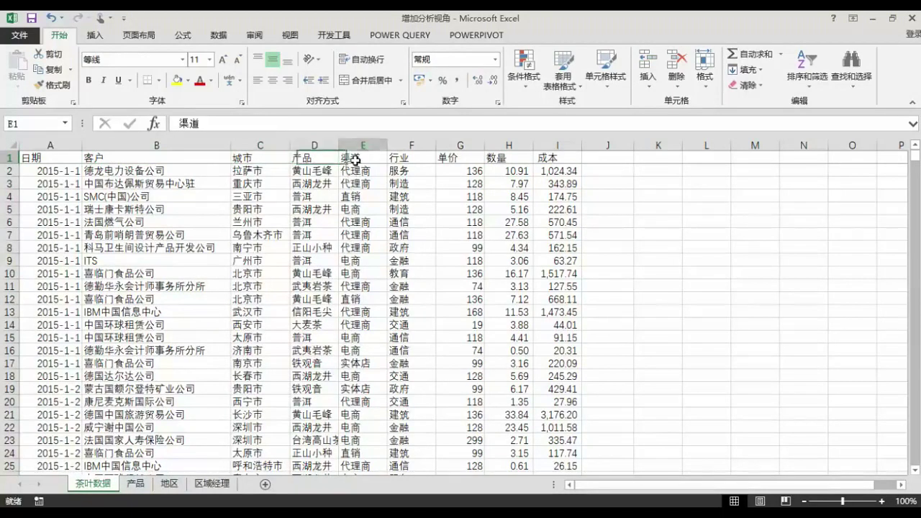
click(406, 154)
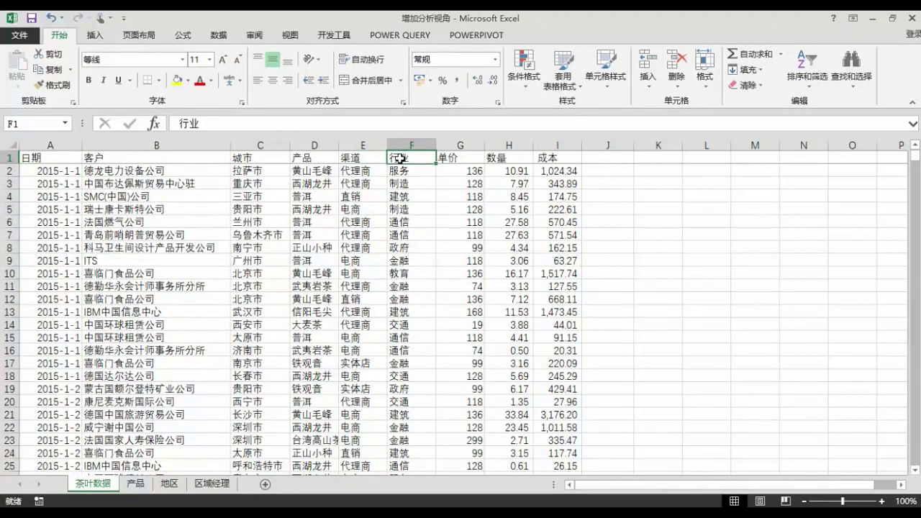
click(418, 185)
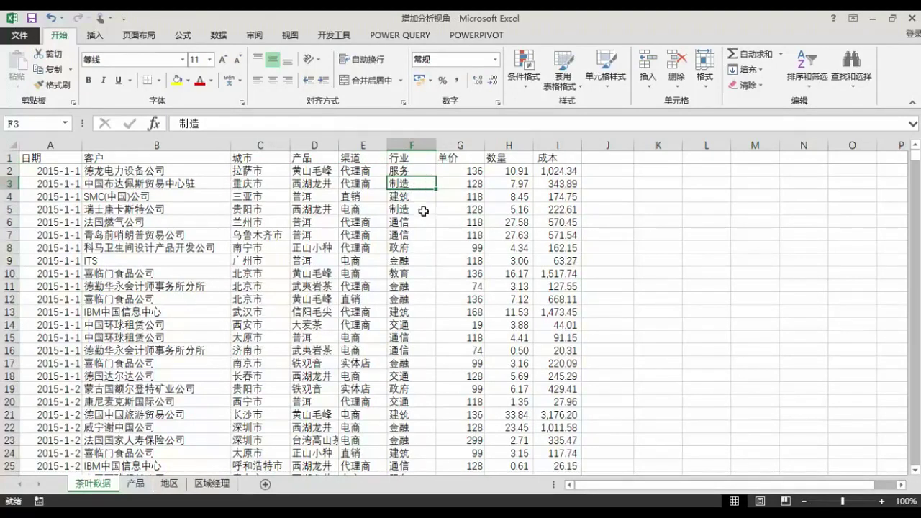
click(425, 210)
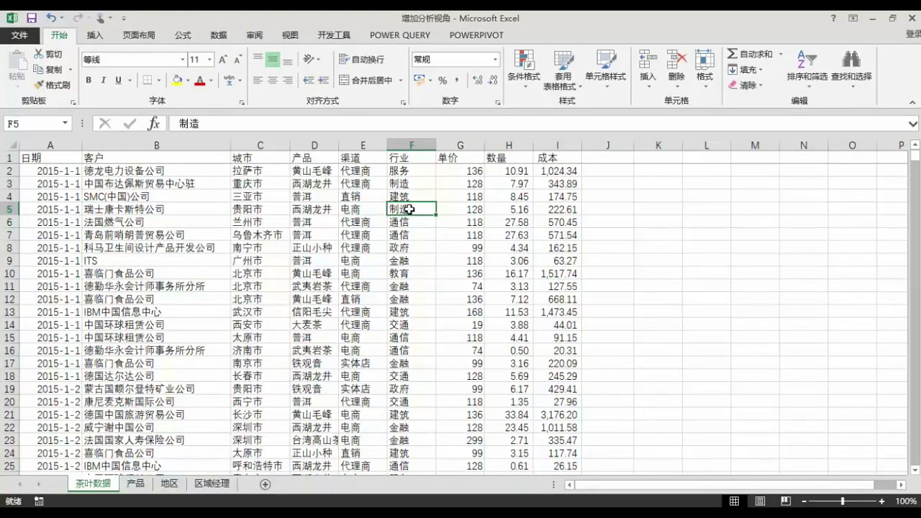
click(415, 169)
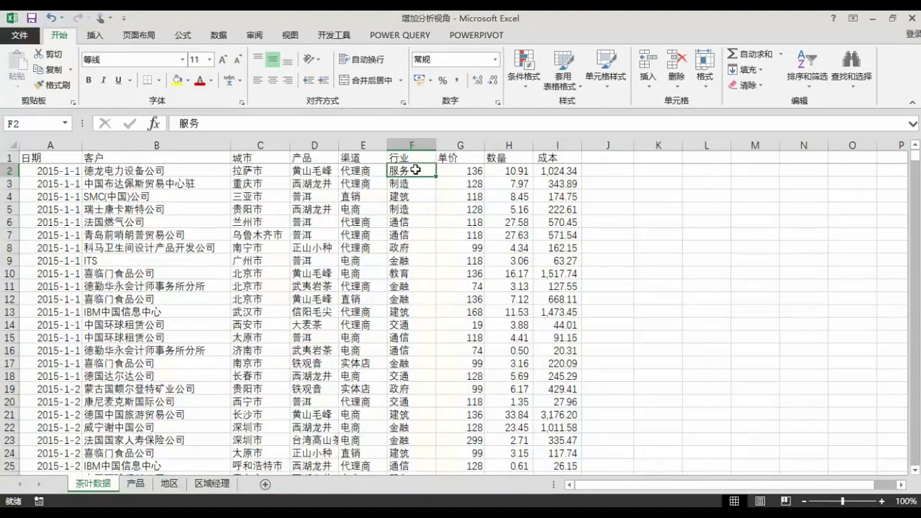
click(415, 186)
click(415, 196)
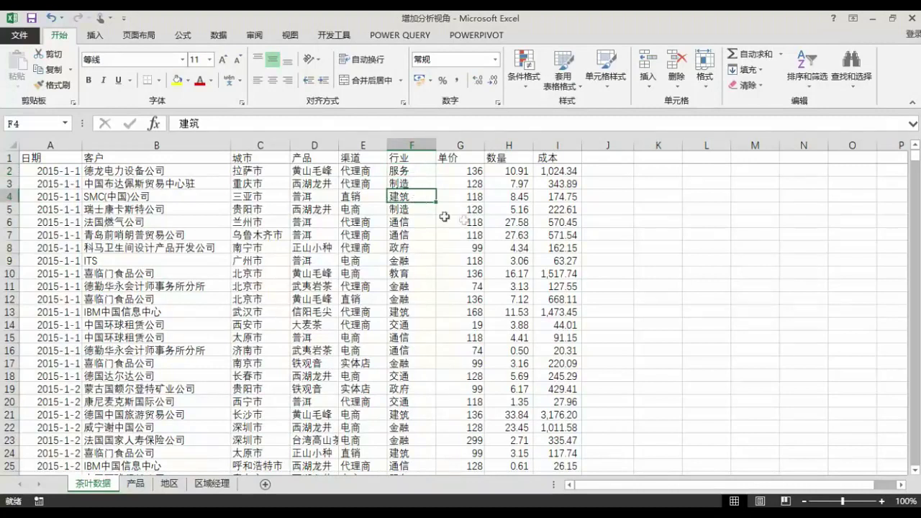
Step: Examine the 单价 and 成本 lookup formulas and their source columns 单位价格 and 单位成本 on the 产品 sheet
click(460, 172)
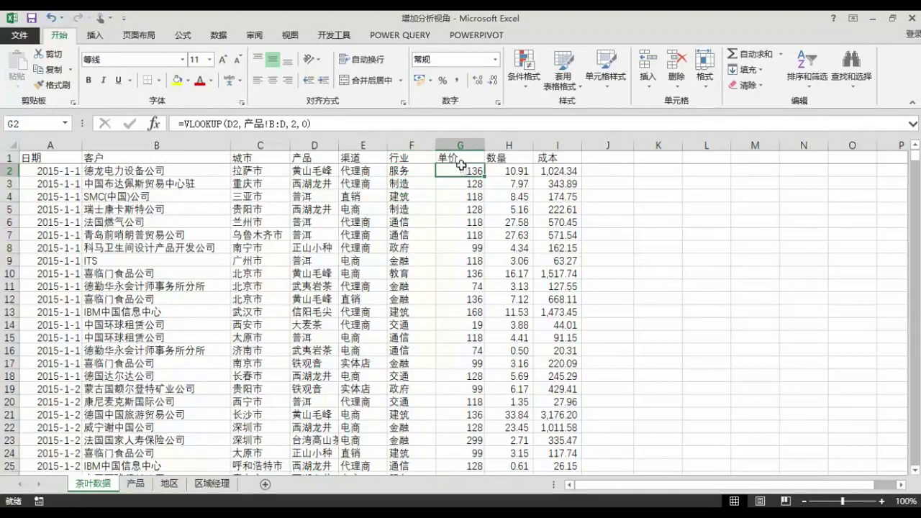
click(558, 170)
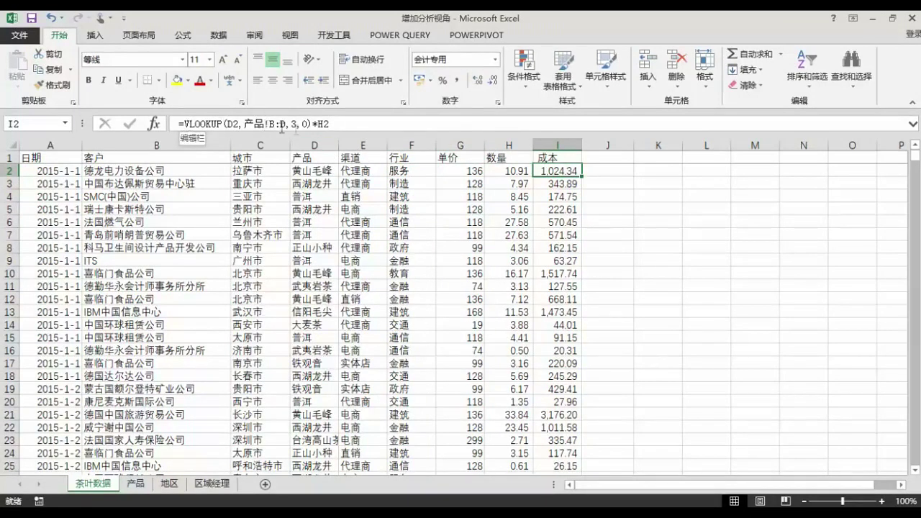
click(455, 171)
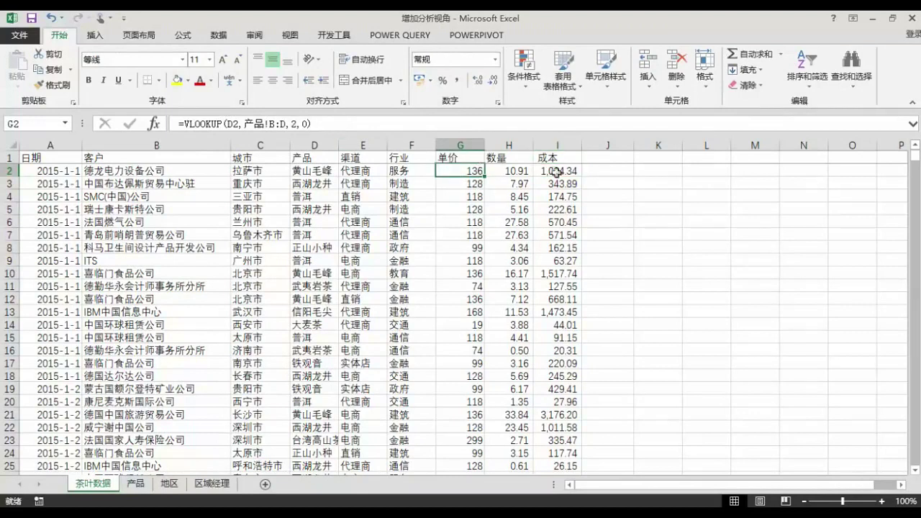
click(135, 484)
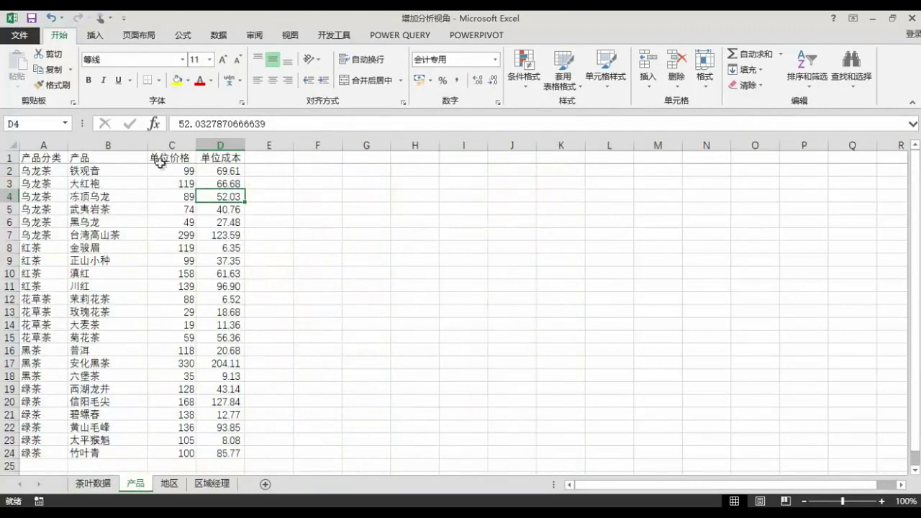
click(160, 163)
click(216, 158)
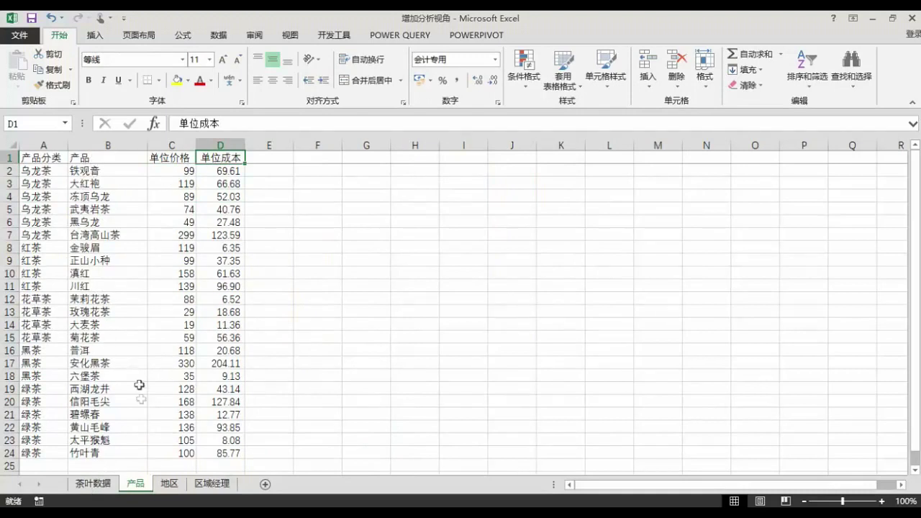
click(97, 483)
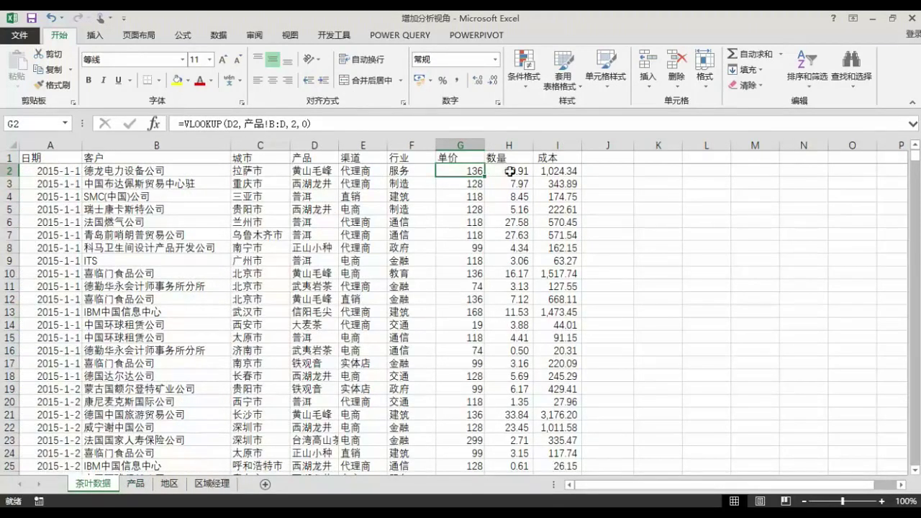
click(512, 170)
click(555, 180)
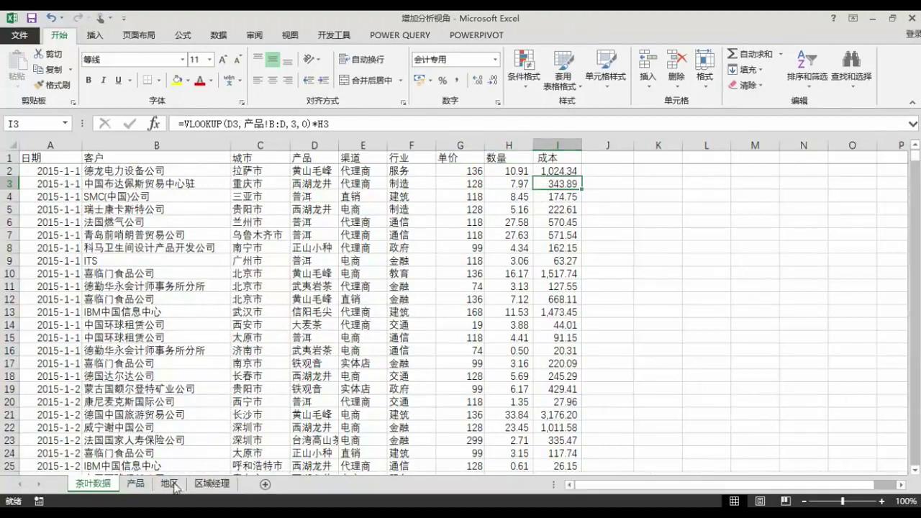
Step: Examine the 省份, 大区 and 区域经理 columns on the 地区 sheet against the 茶叶数据 sheet
click(171, 483)
click(135, 182)
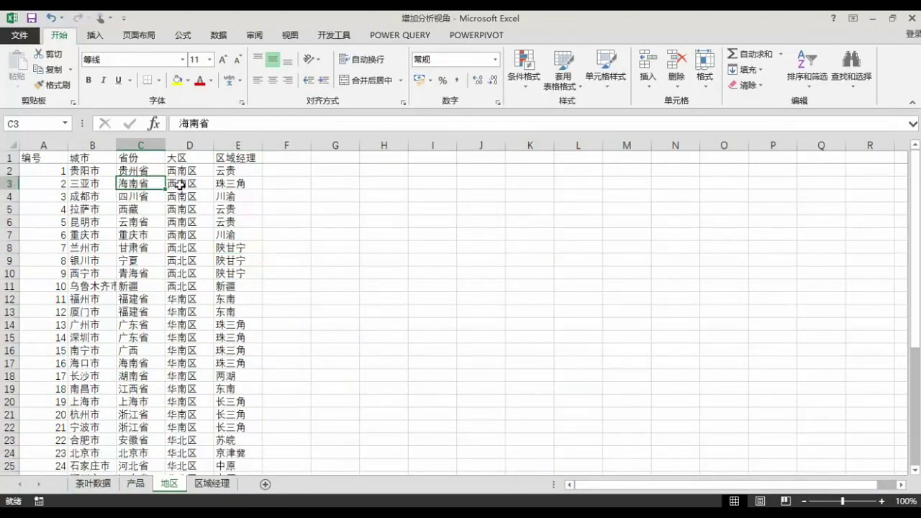
click(179, 185)
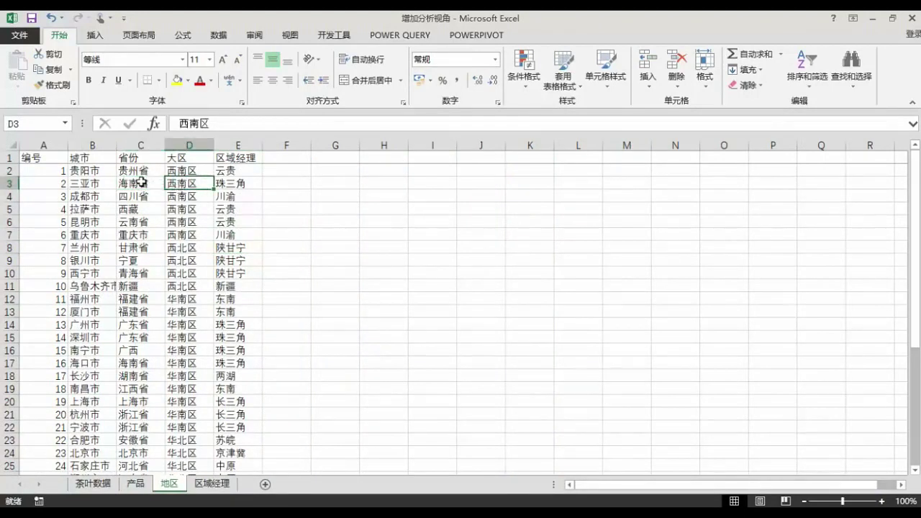
click(133, 186)
click(182, 182)
click(231, 185)
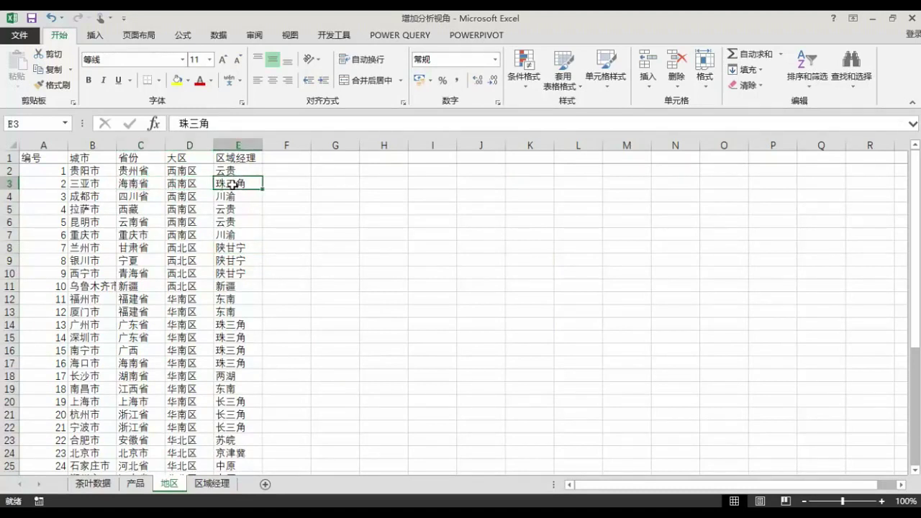
click(94, 483)
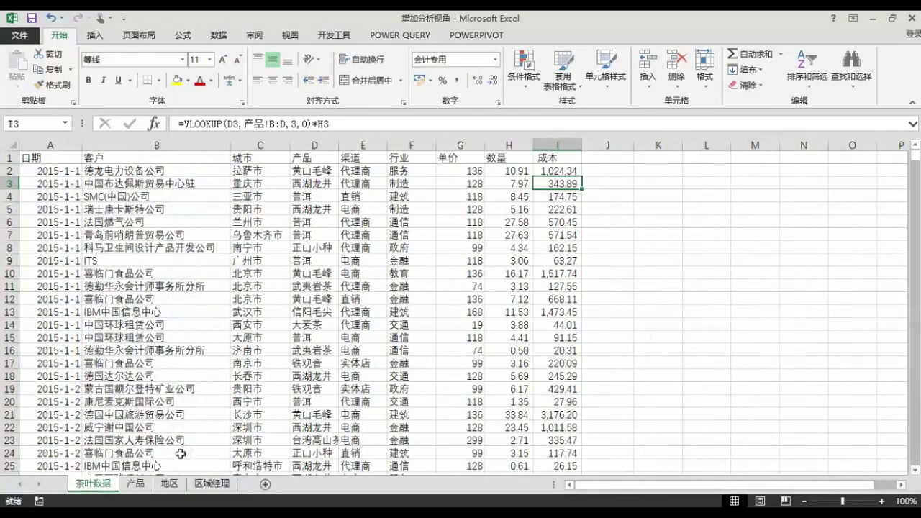
click(173, 484)
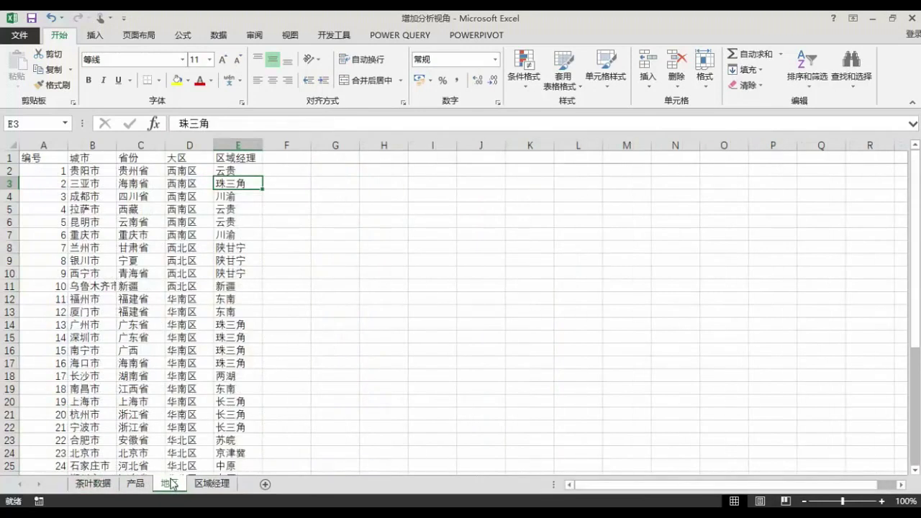
click(98, 488)
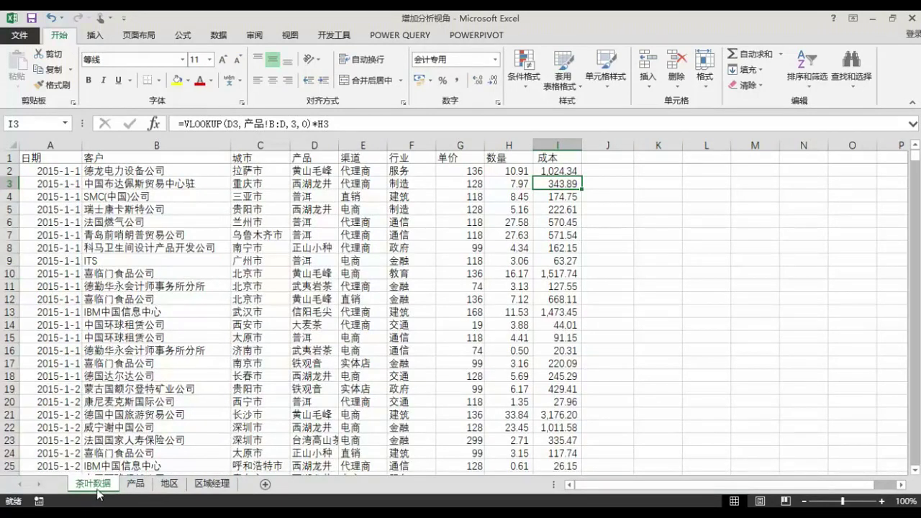
click(565, 197)
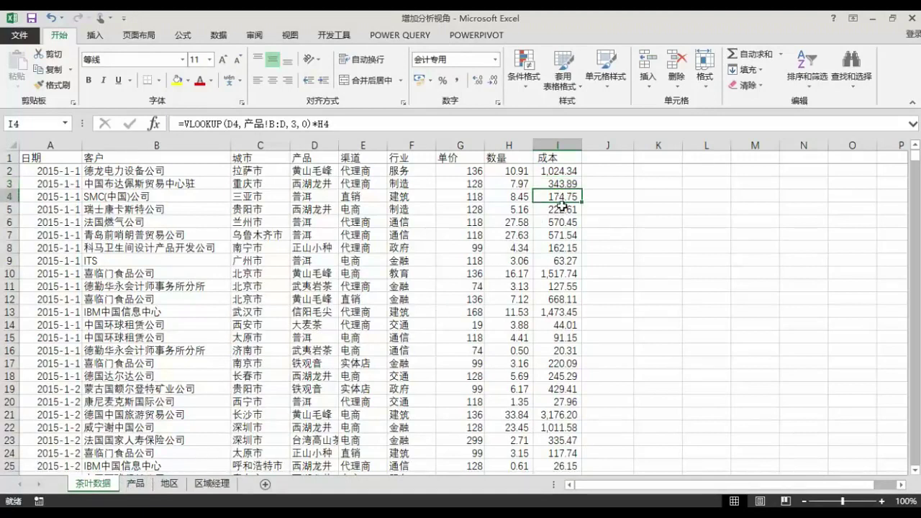
click(562, 206)
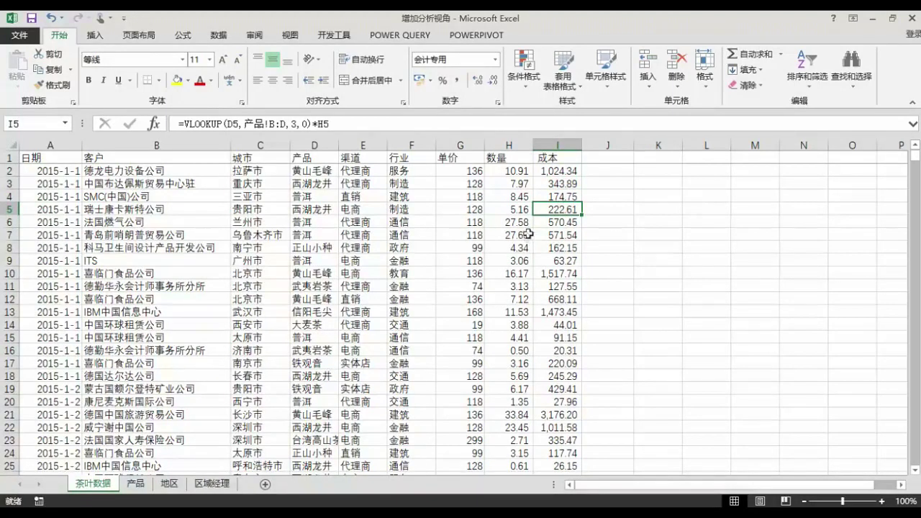
Step: Add the column header 收入 in cell J1 of the 茶叶数据 sheet
click(458, 157)
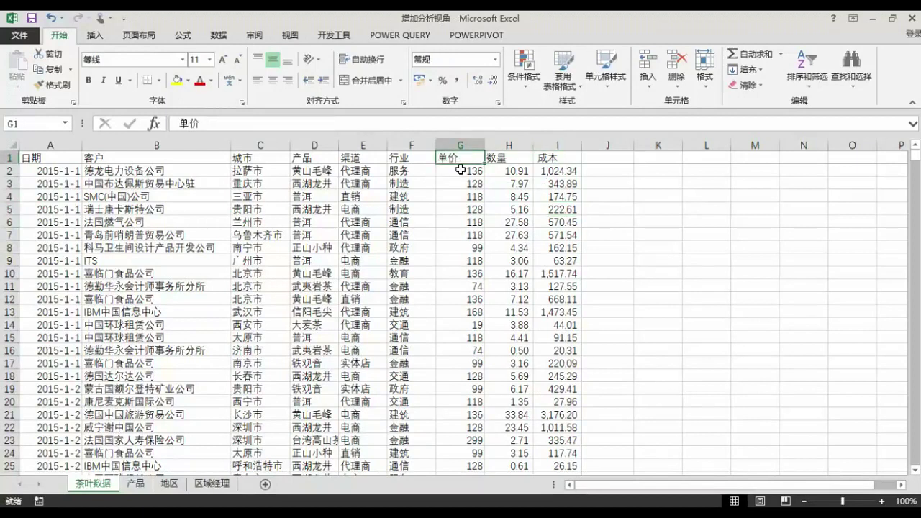
click(511, 156)
click(465, 160)
click(497, 157)
click(608, 158)
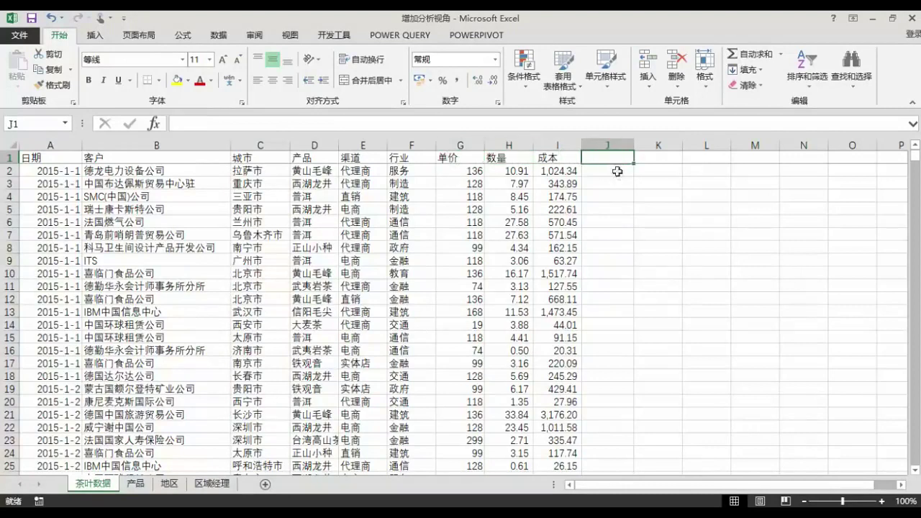
text(shouru)
key(space)
key(Return)
Step: Enter the formula =G2*H2 in J2 to calculate revenue as unit price times quantity
text(=)
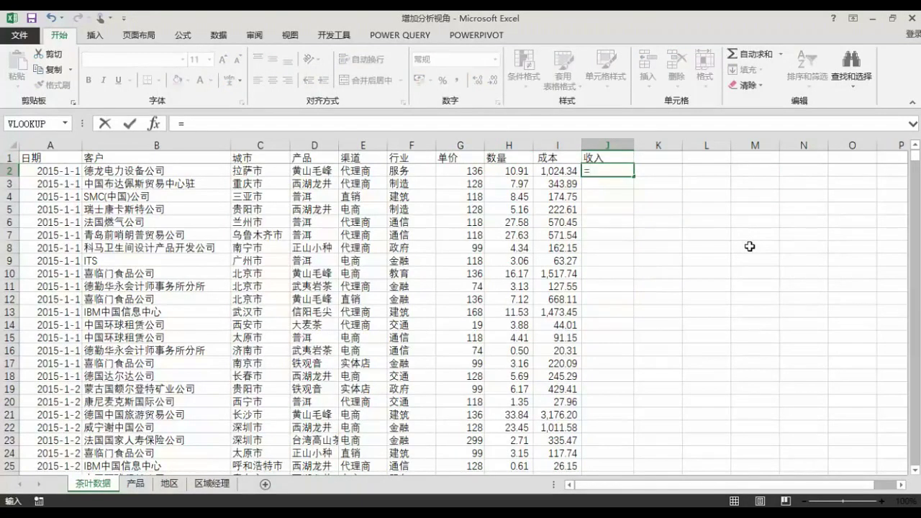
key(Left)
key(Left)
key(Left)
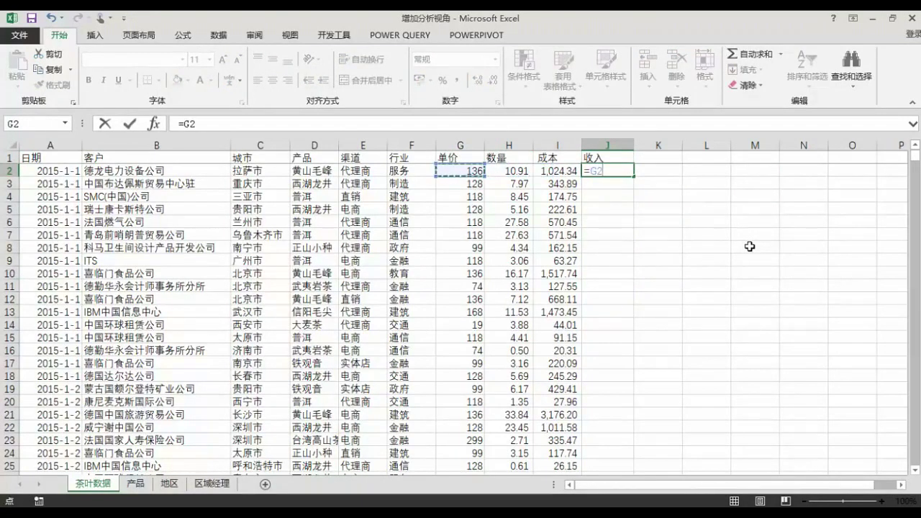
text(*)
key(Left)
key(Left)
key(Left)
key(Left)
key(Left)
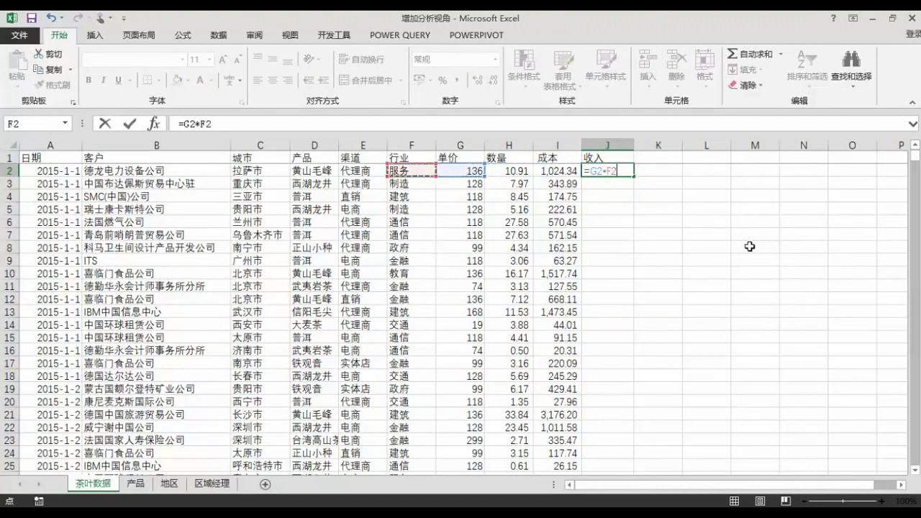
key(Right)
key(Right)
key(Right)
key(Return)
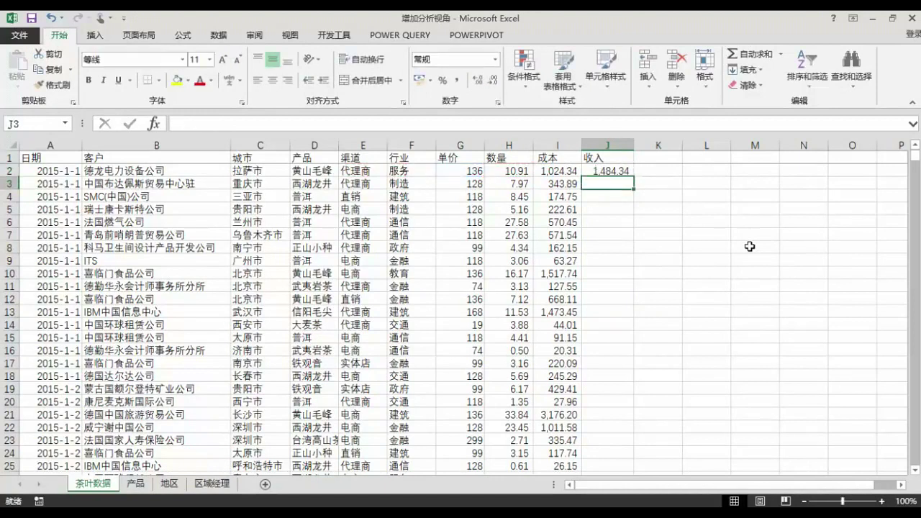
Step: Fill the revenue formula from J2 down the whole 收入 column and check the copied formulas
click(621, 171)
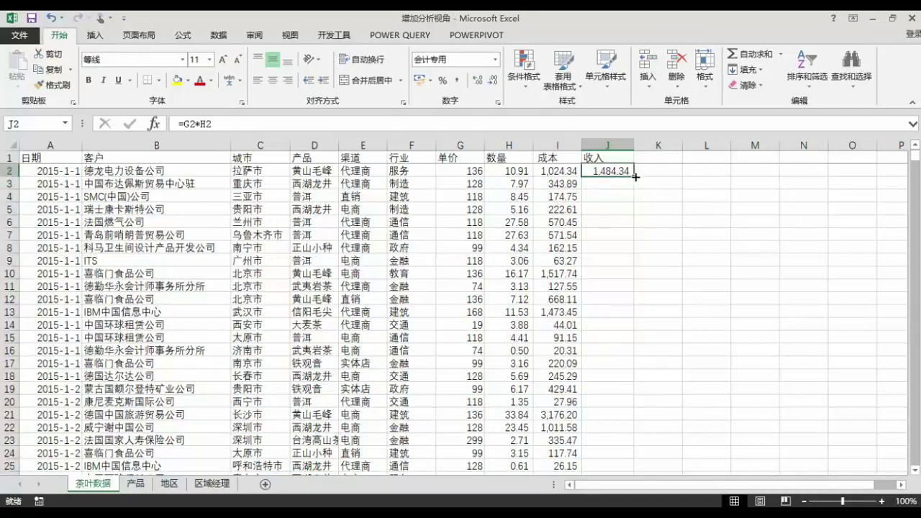
double_click(634, 177)
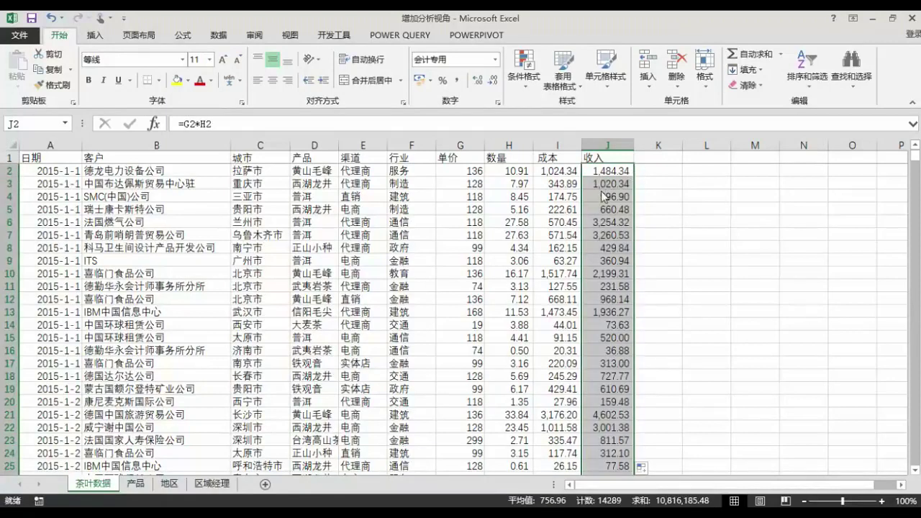
click(612, 236)
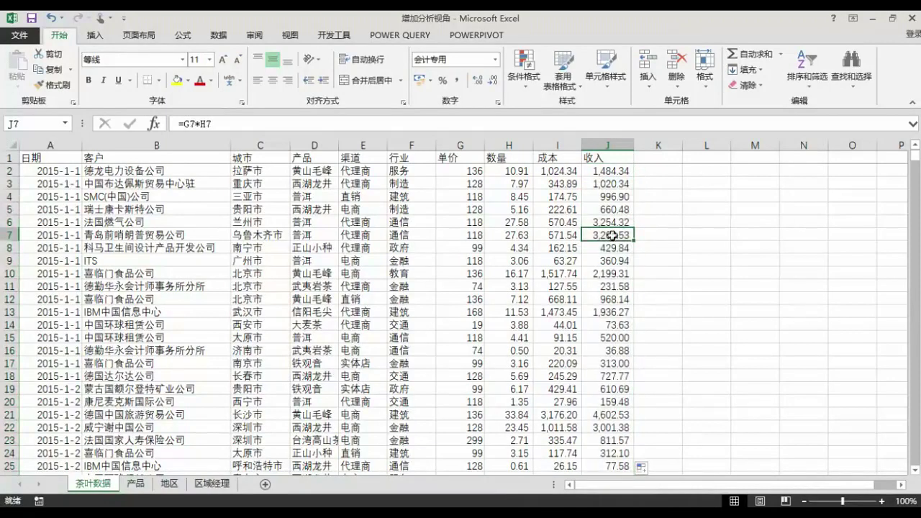
click(608, 259)
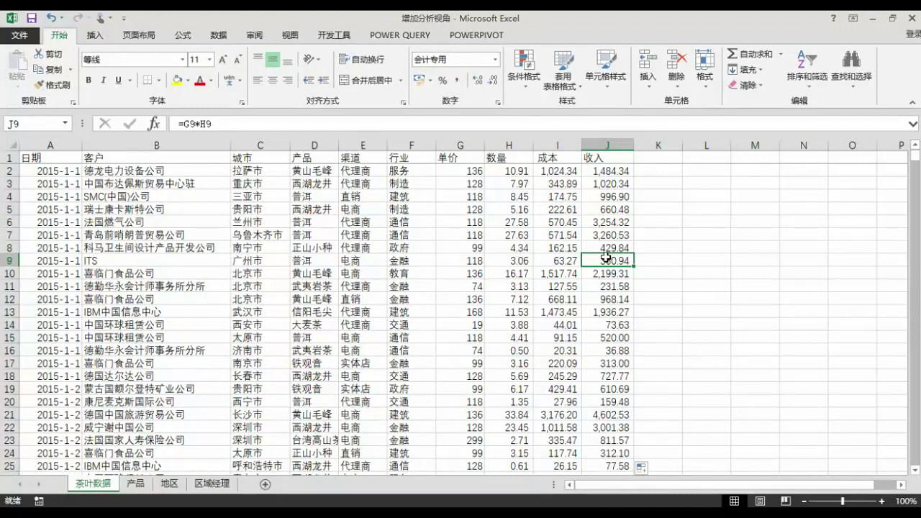
Step: Add the column header 利润 in cell K1 of the 茶叶数据 sheet
click(597, 156)
click(553, 157)
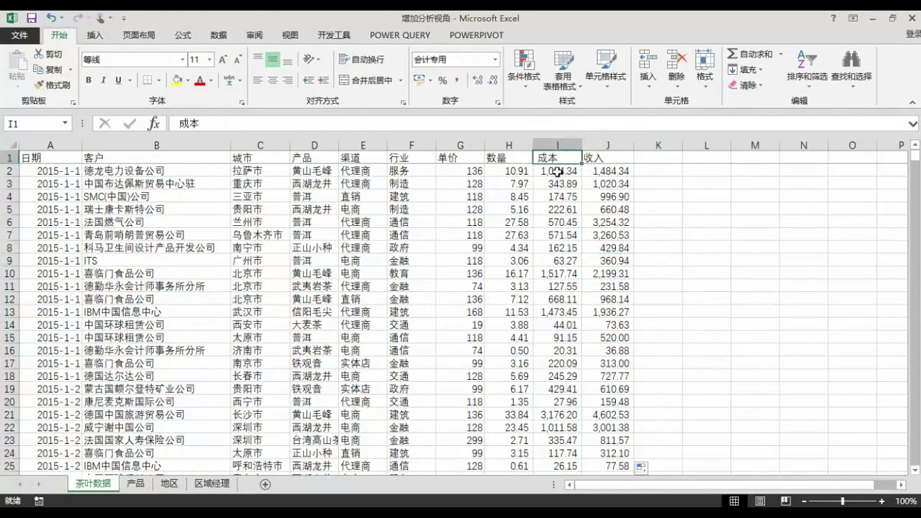
click(659, 159)
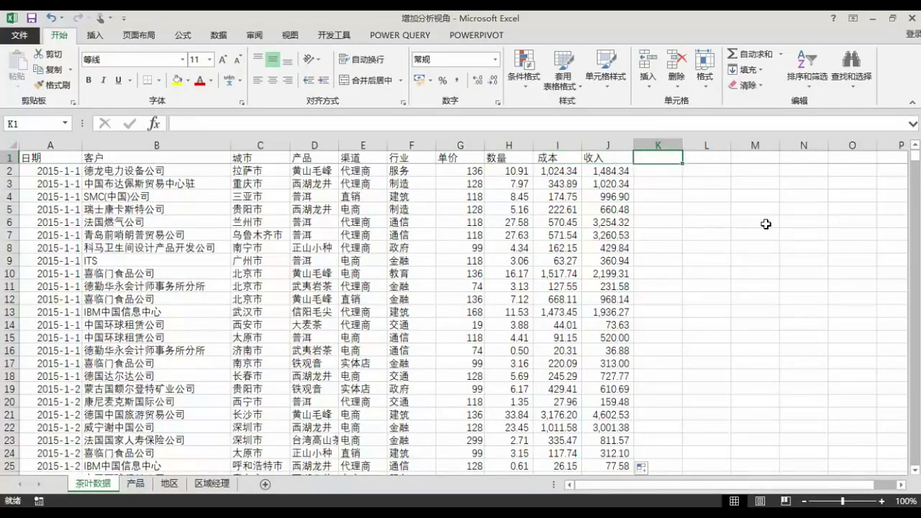
text(利润)
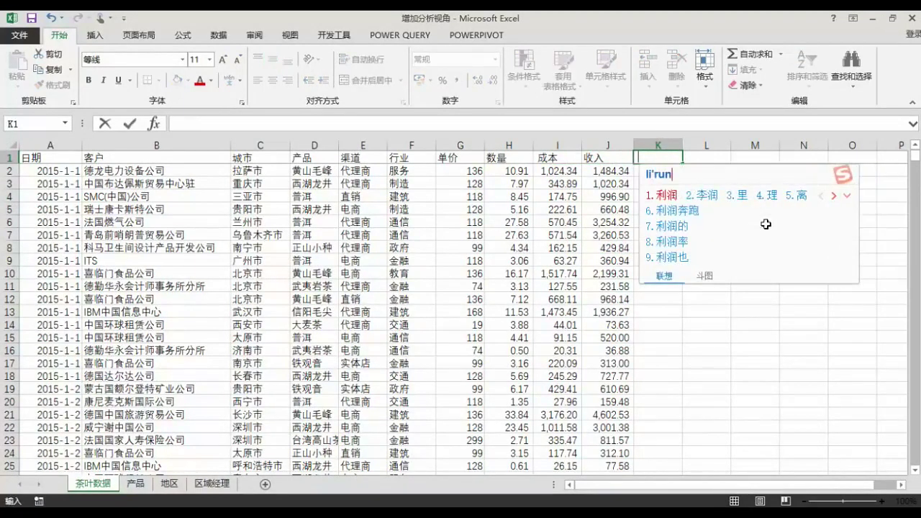
key(Return)
Step: Enter the formula =J2-I2 in K2 for revenue minus cost and fill it down the whole 利润 column
text(=)
key(Left)
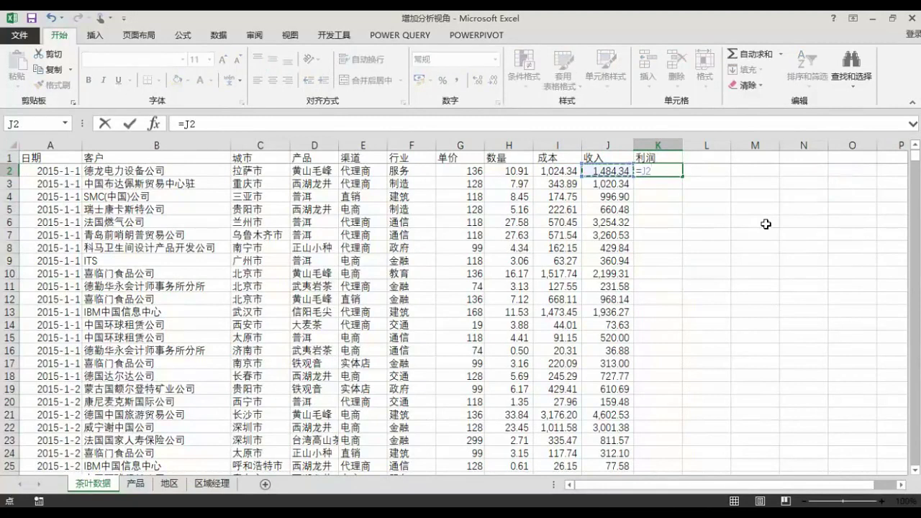
text(-)
key(Left)
key(Left)
key(Right)
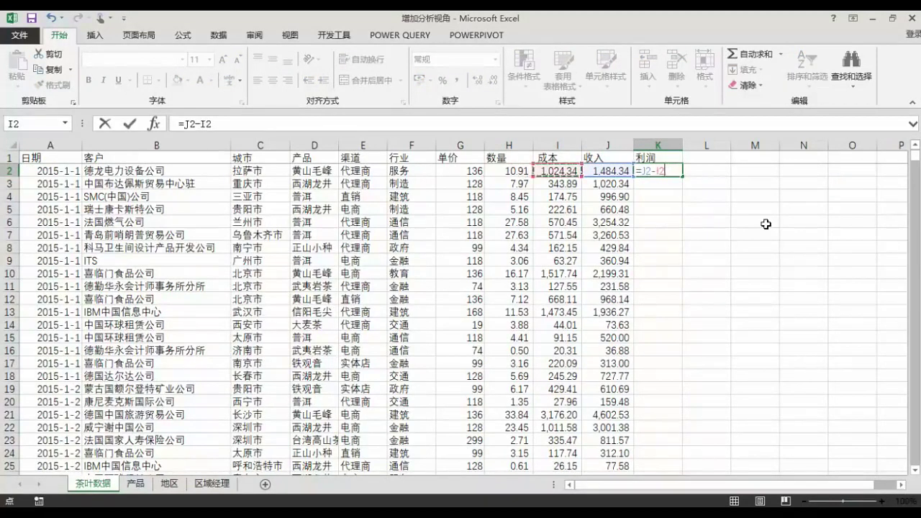
key(Return)
key(Up)
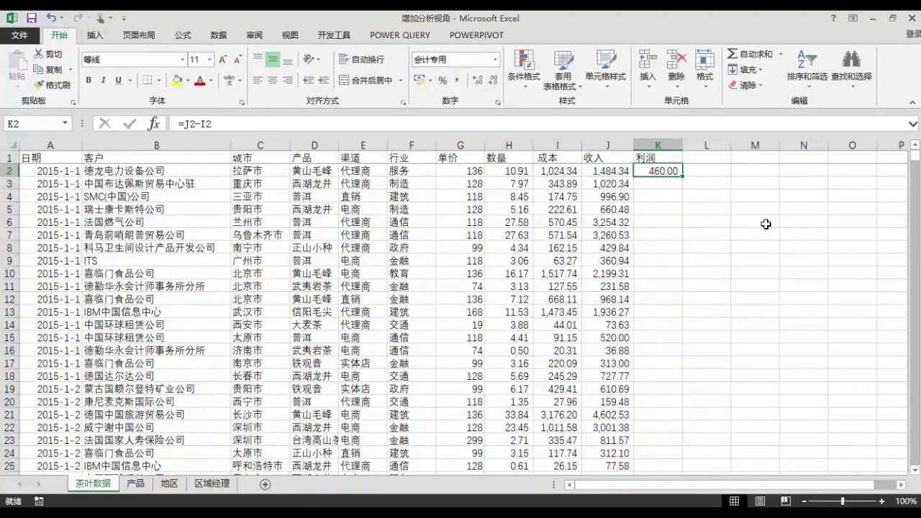
double_click(681, 176)
Step: Examine the copied formulas in various rows of the 利润 column and the lookup formulas in the 单价 column
key(Down)
key(Down)
key(Down)
key(Down)
key(Down)
key(Down)
key(Down)
key(Down)
key(Down)
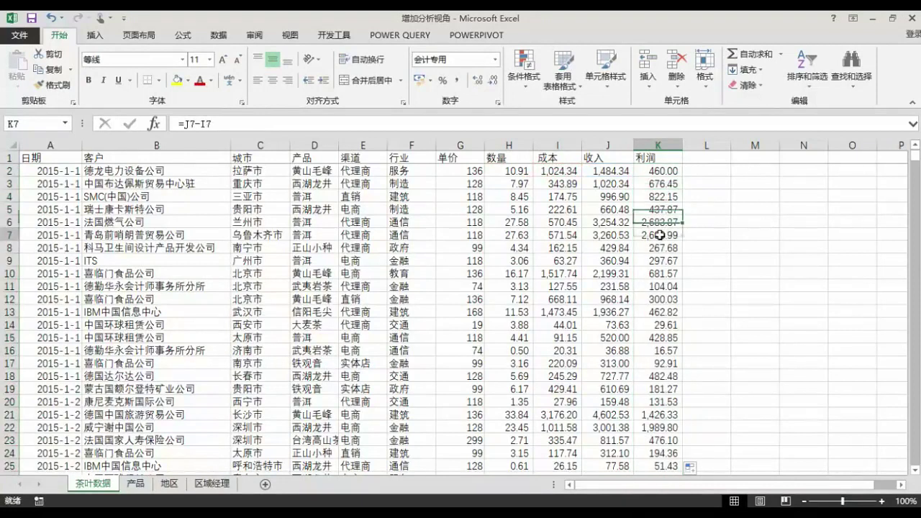
click(660, 322)
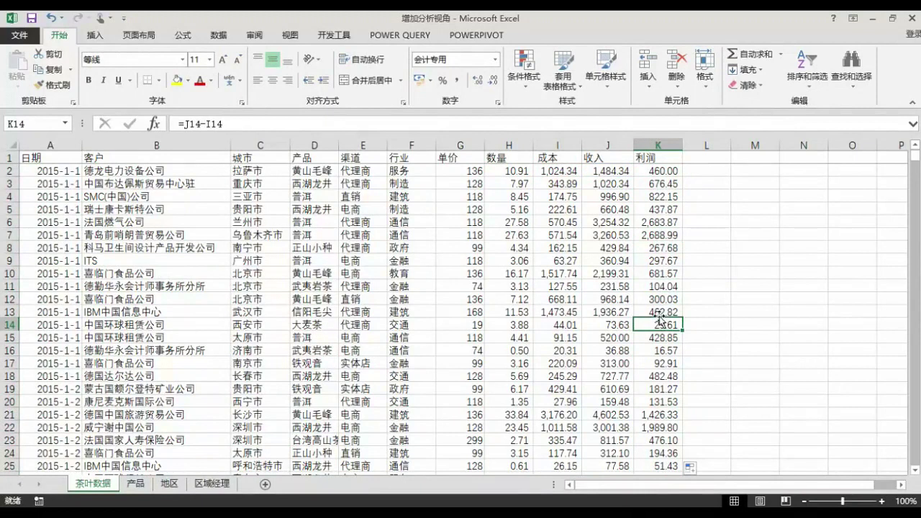
key(Up)
key(Up)
key(Up)
key(Up)
key(Up)
key(Up)
key(Up)
key(Up)
key(Up)
key(Up)
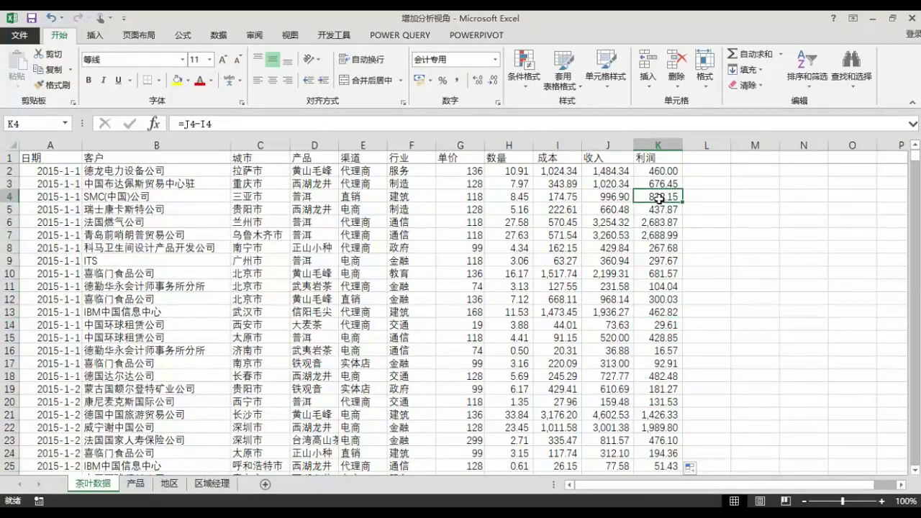
key(Down)
key(Down)
key(Down)
key(Down)
key(Down)
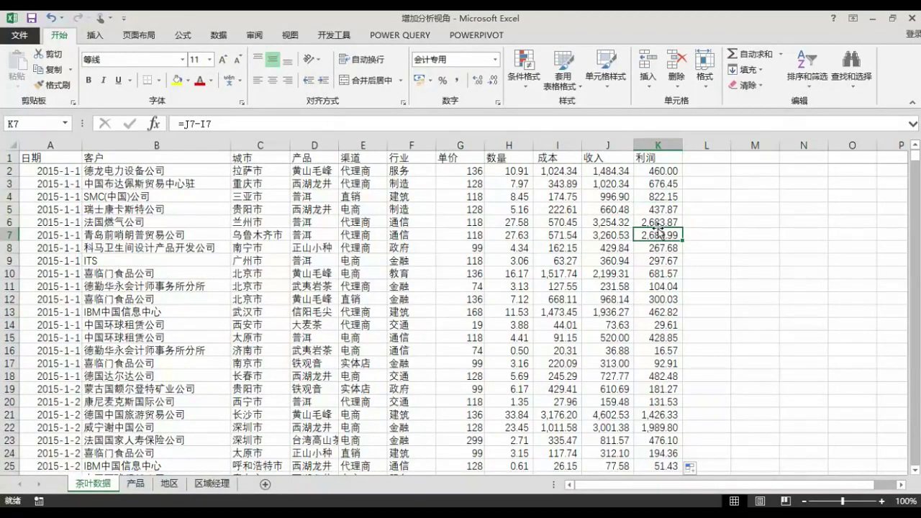
key(Down)
key(Down)
key(Down)
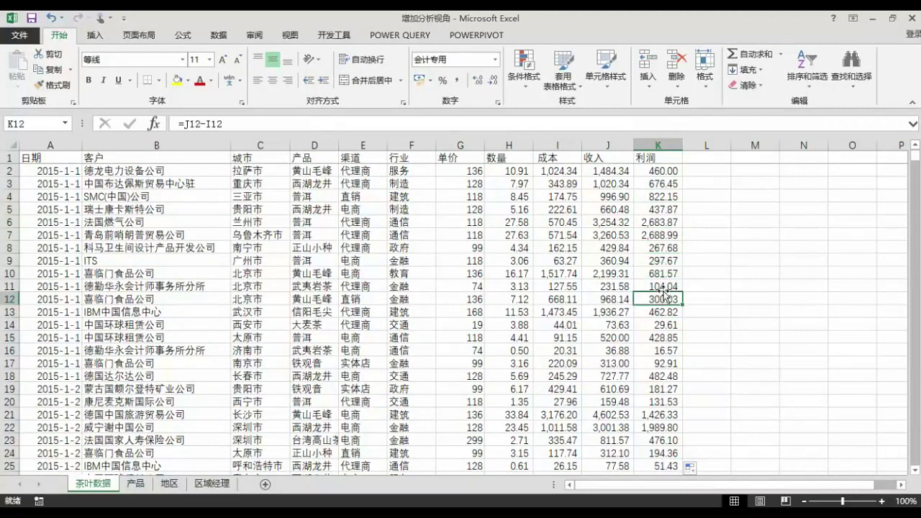
click(662, 324)
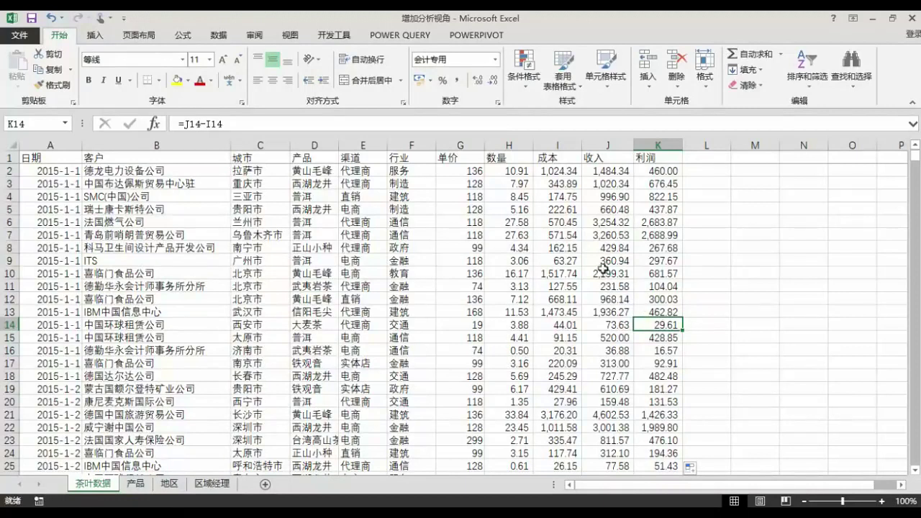
click(449, 173)
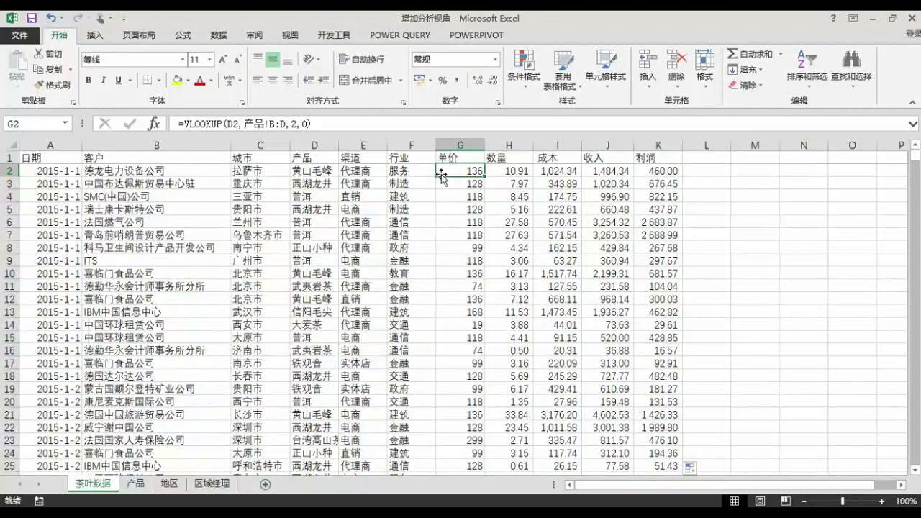
click(461, 209)
click(460, 286)
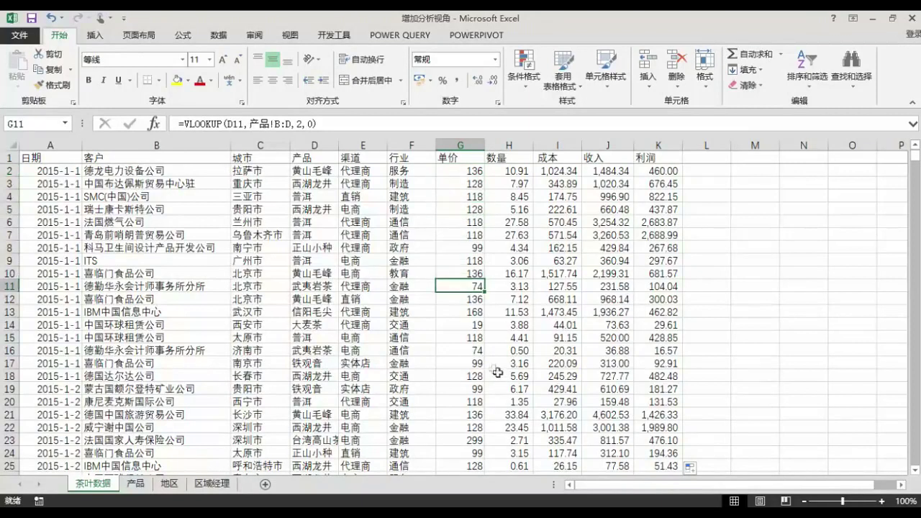
click(445, 350)
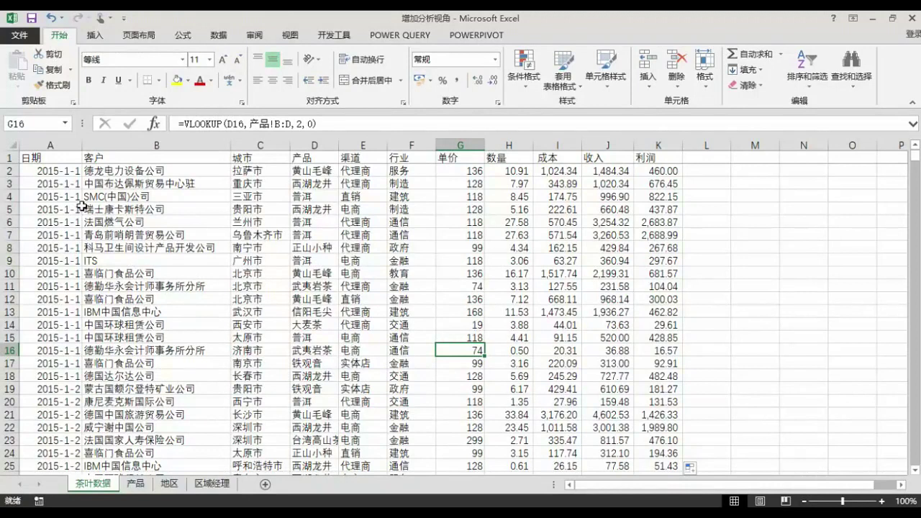
Step: Add the column header 价格分类 in cell L1
click(702, 157)
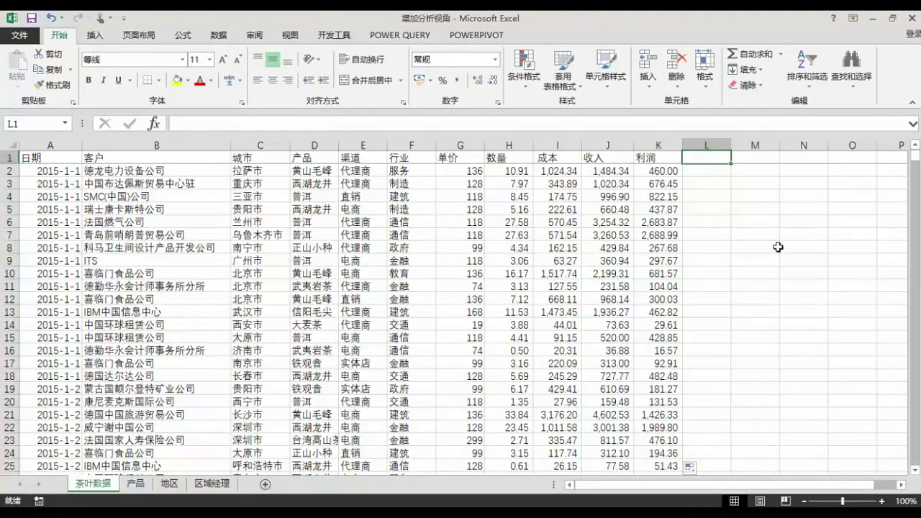
text(价格)
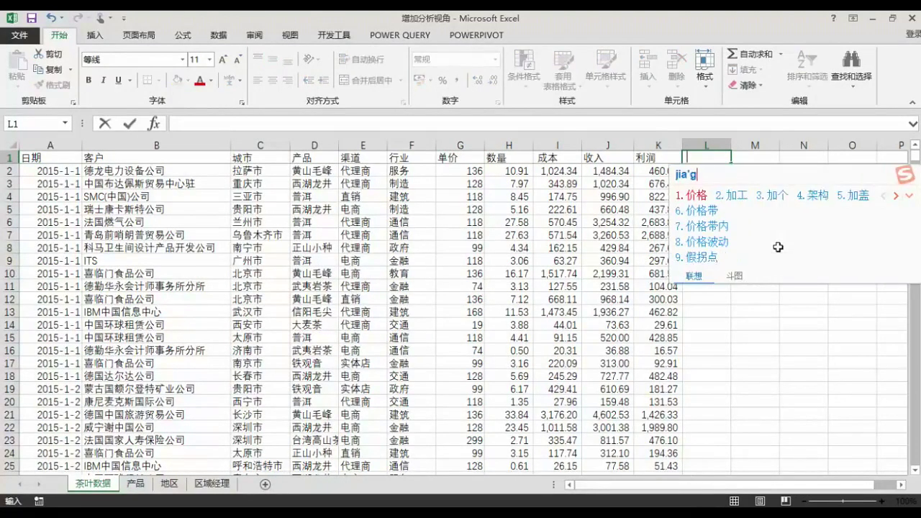
text(分类)
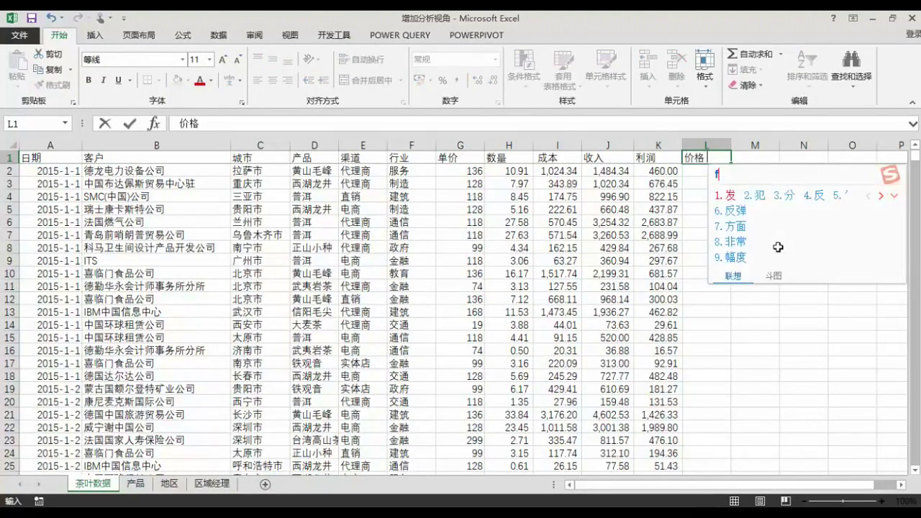
key(Return)
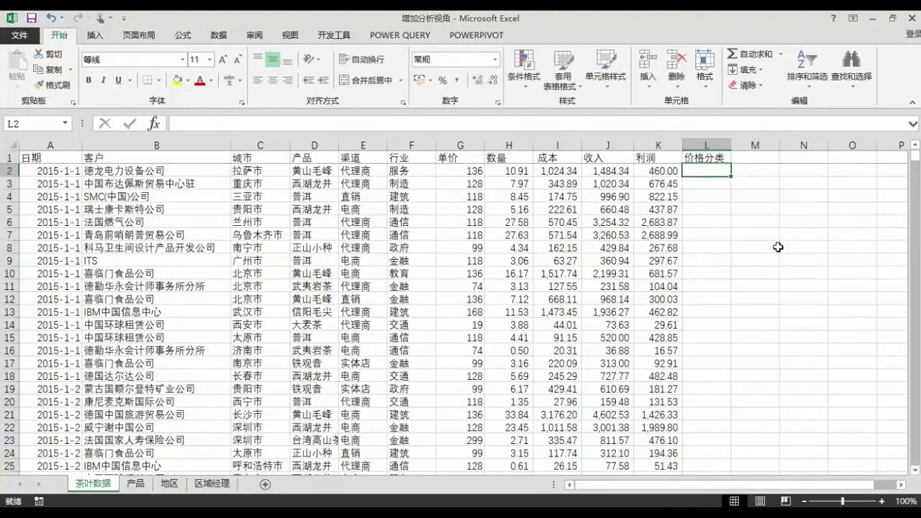
Step: Enter =IF(G2>200,"高价","普通") in L2 to classify the unit price and fill it down the whole 价格分类 column
text(=)
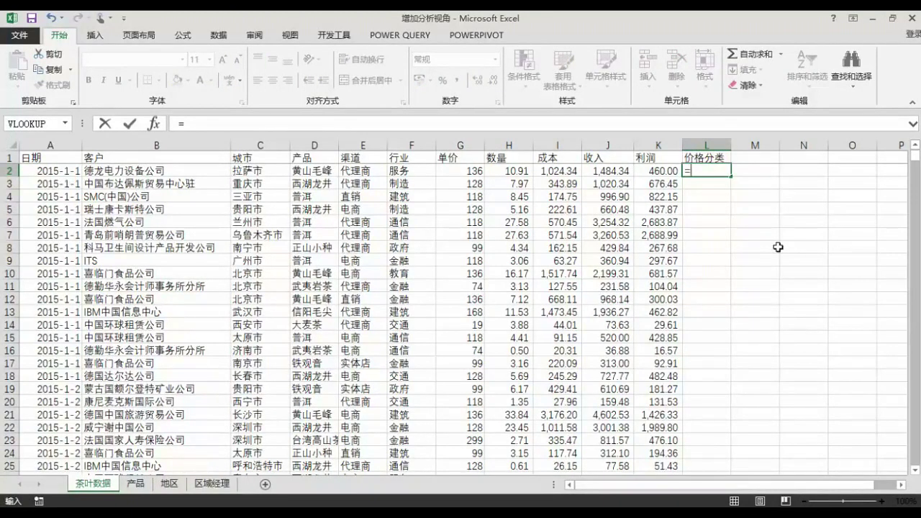
text(if)
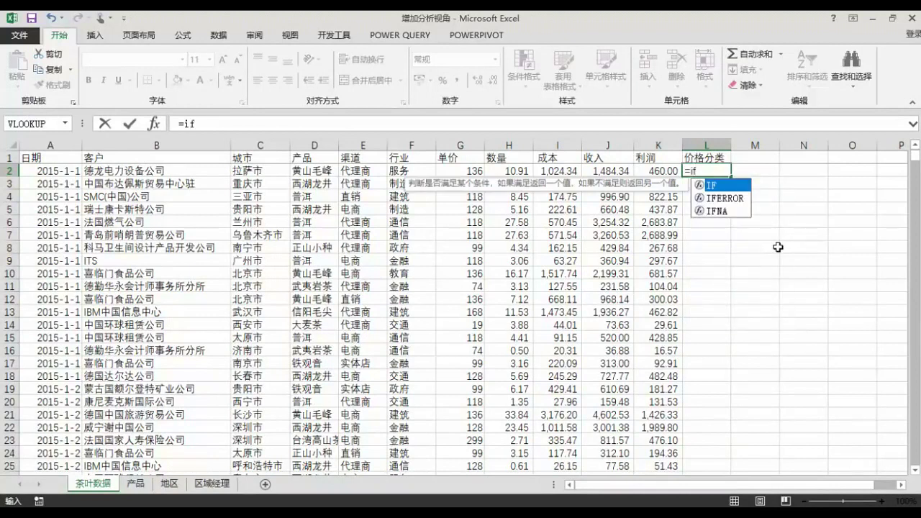
text(()
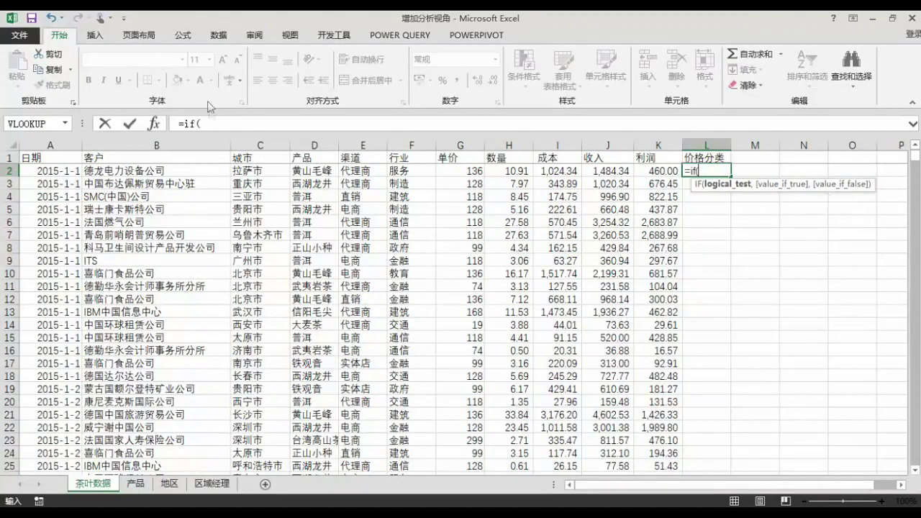
click(211, 123)
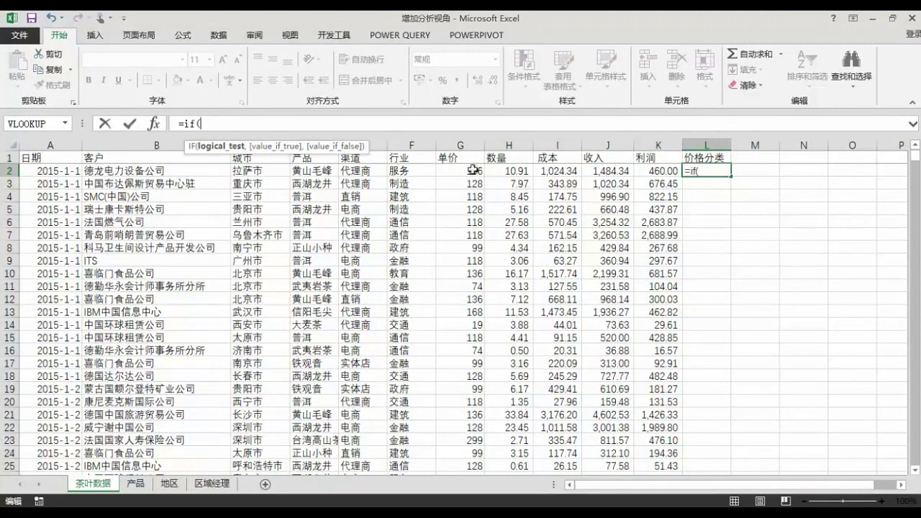
click(464, 171)
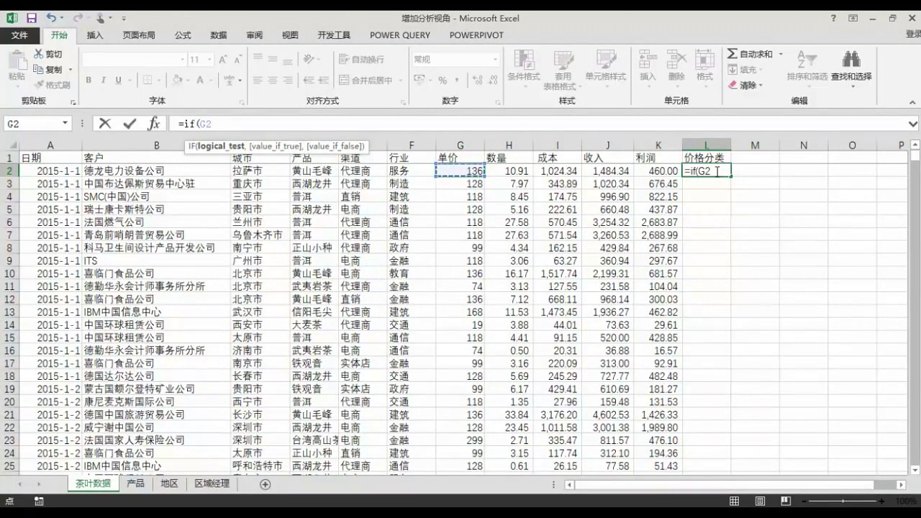
click(217, 123)
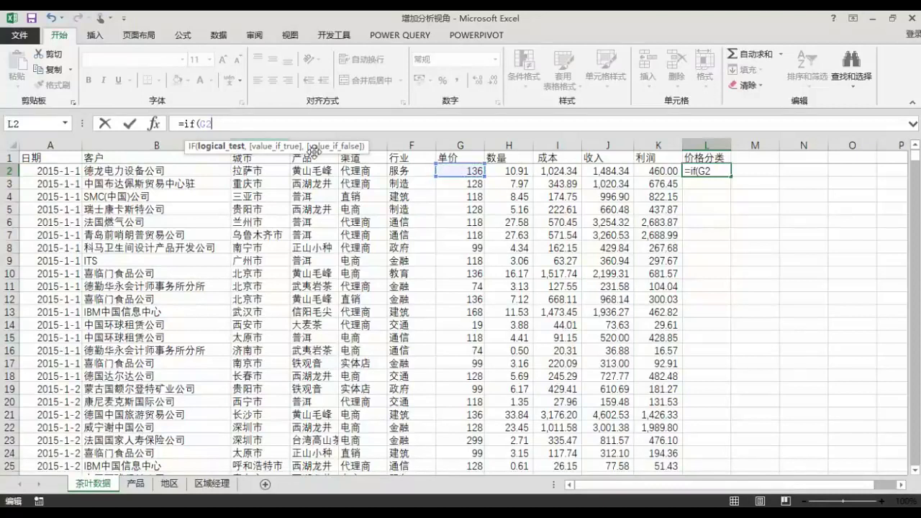
text(>200,)
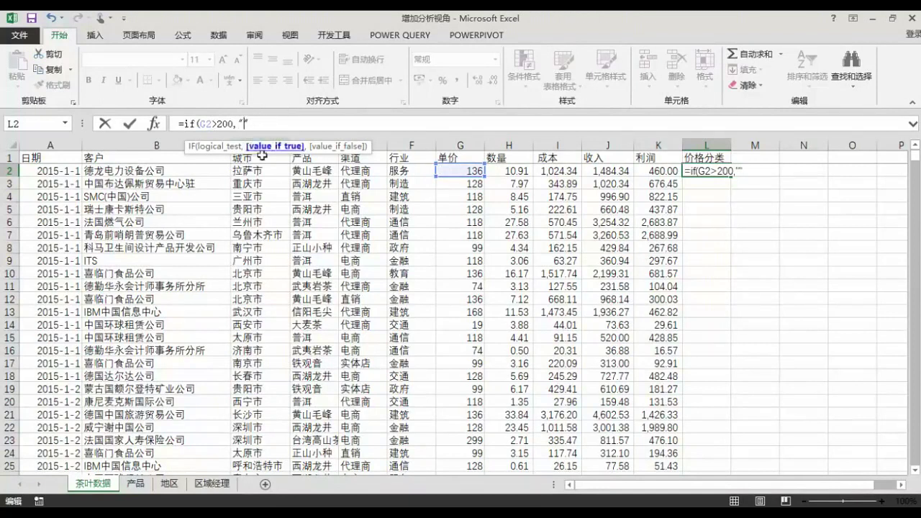
text(高价)
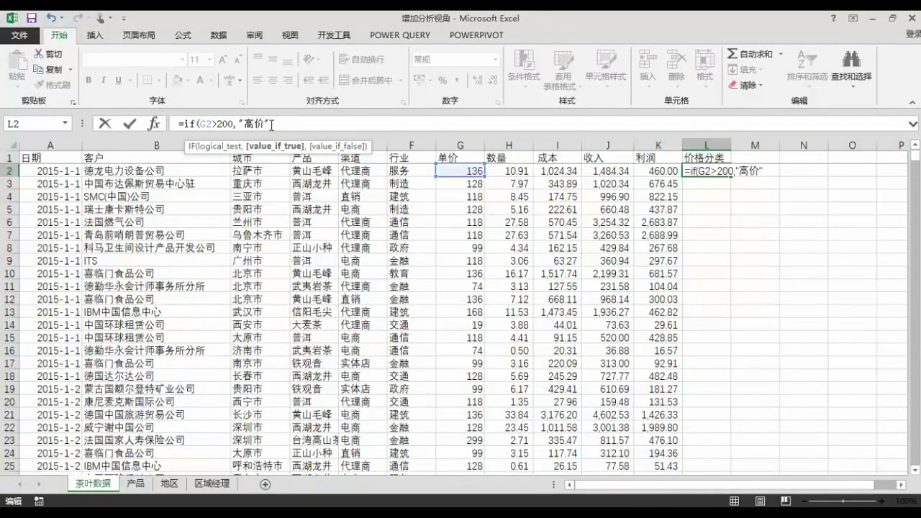
text(,)
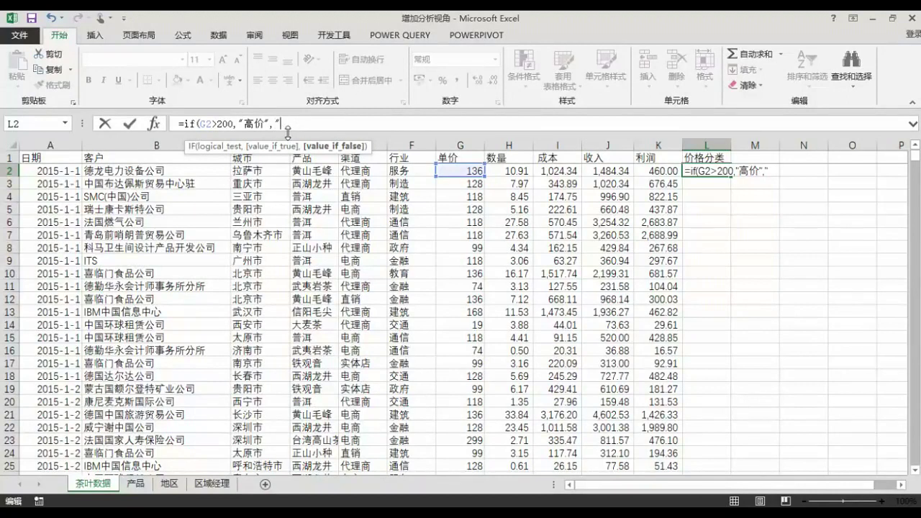
key(Left)
text(普通)
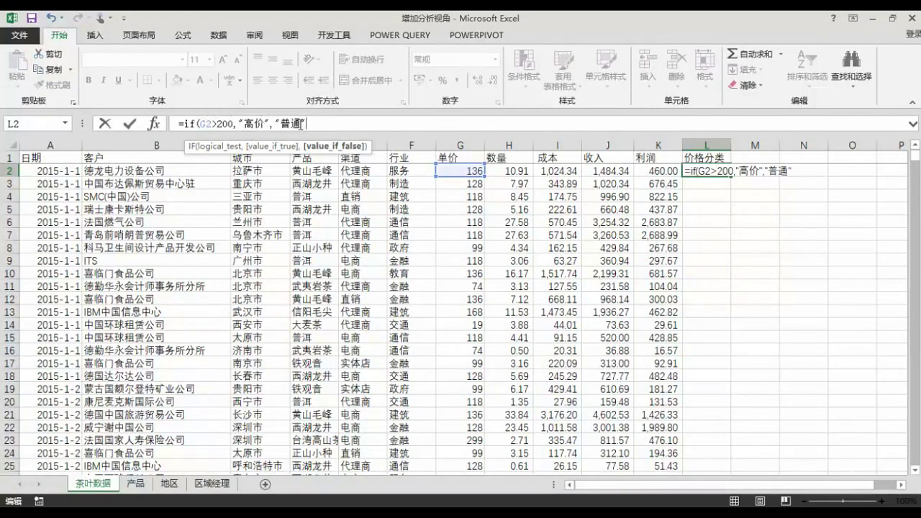
key(Return)
key(Up)
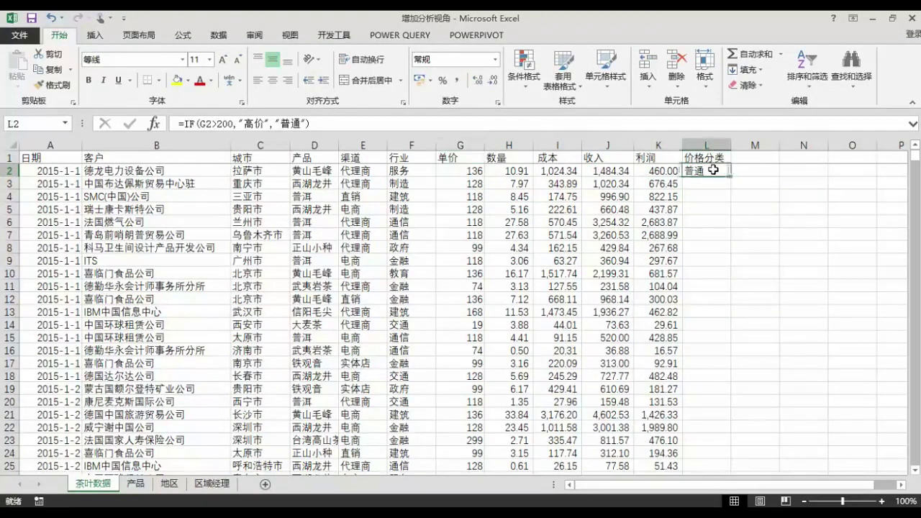
double_click(730, 176)
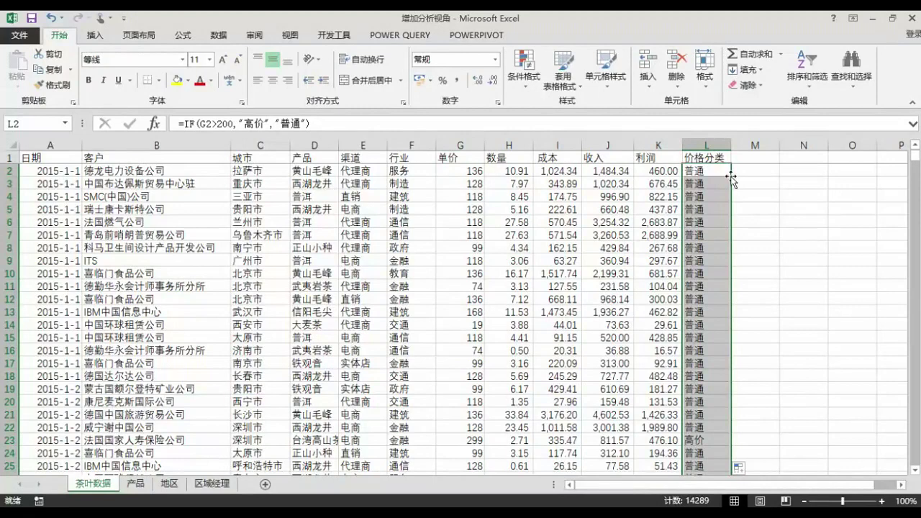
Step: Examine the copied formulas and the 高价 and 普通 classifications down the 价格分类 column
click(709, 198)
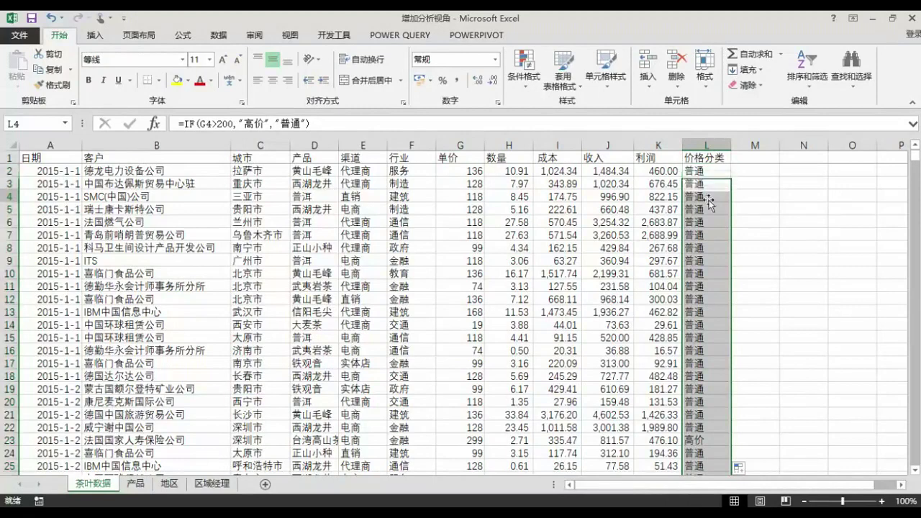
click(710, 224)
scroll(709, 225, down, 6)
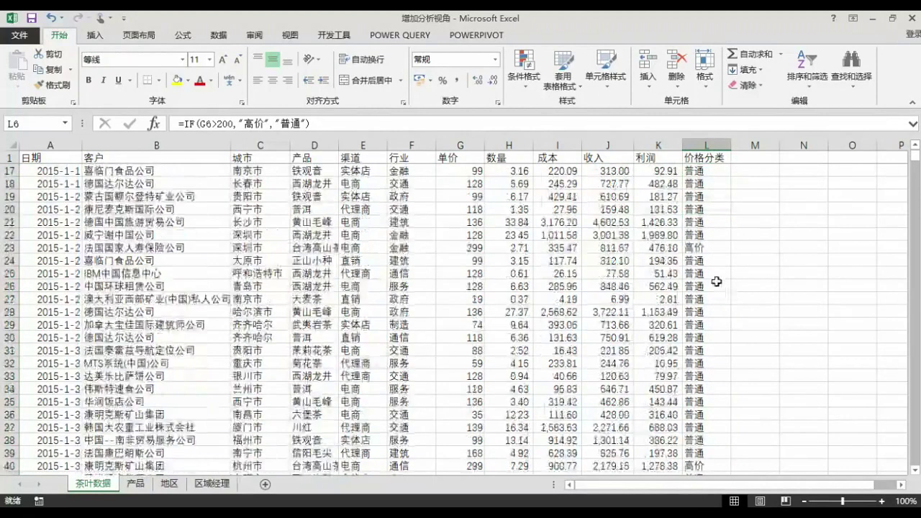
click(700, 210)
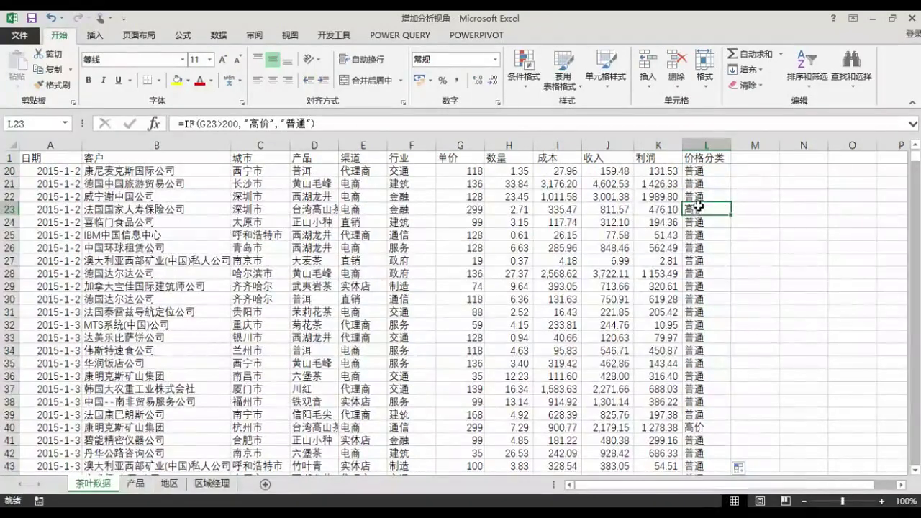
click(691, 424)
scroll(704, 331, down, 1)
scroll(704, 332, down, 10)
scroll(689, 307, up, 6)
scroll(689, 298, up, 10)
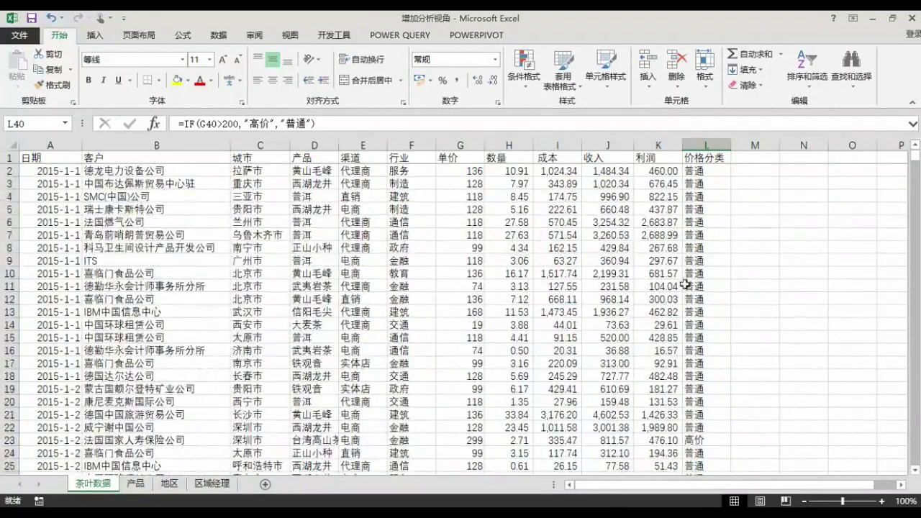
Step: Create a PivotTable from the tea sales data on a new sheet, with 价格分类 as rows and 收入 as summed values
click(708, 173)
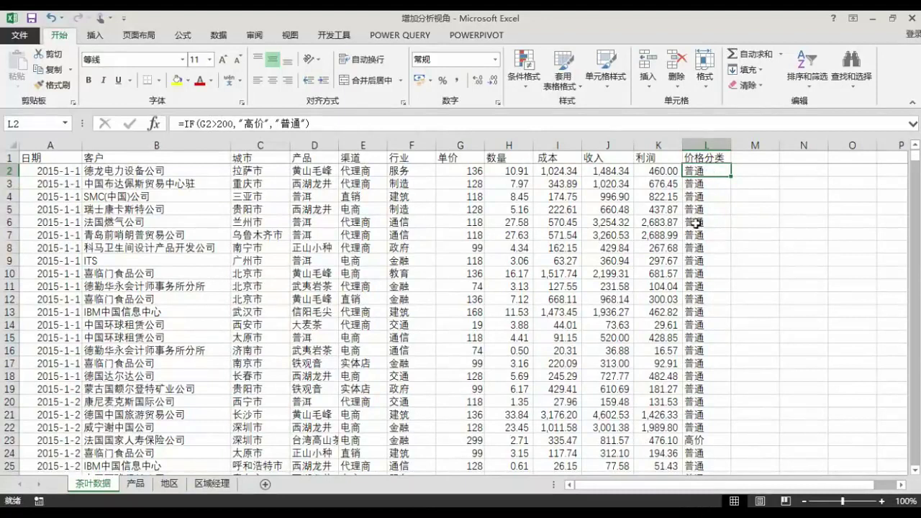
click(708, 272)
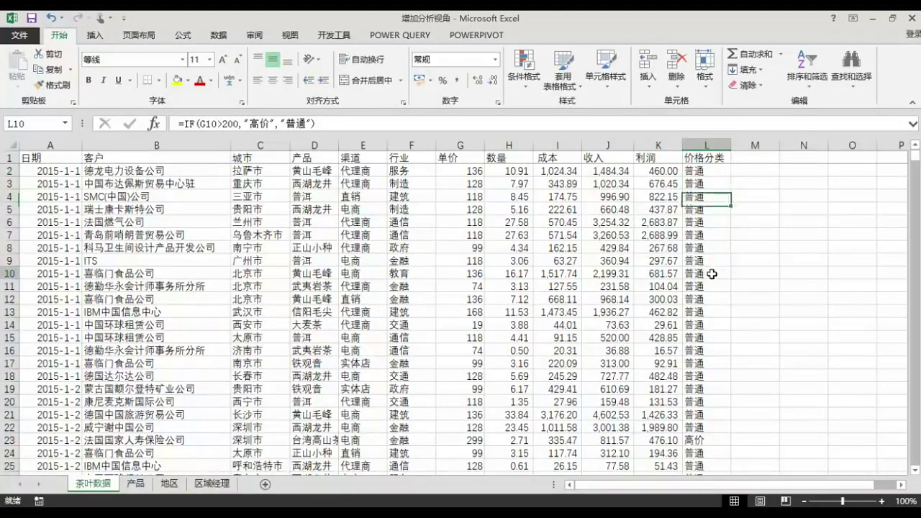
click(610, 246)
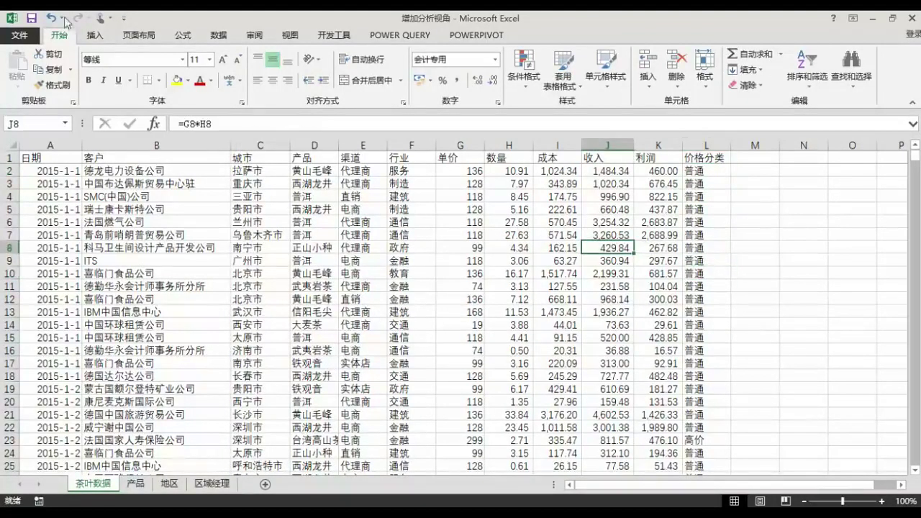
click(95, 35)
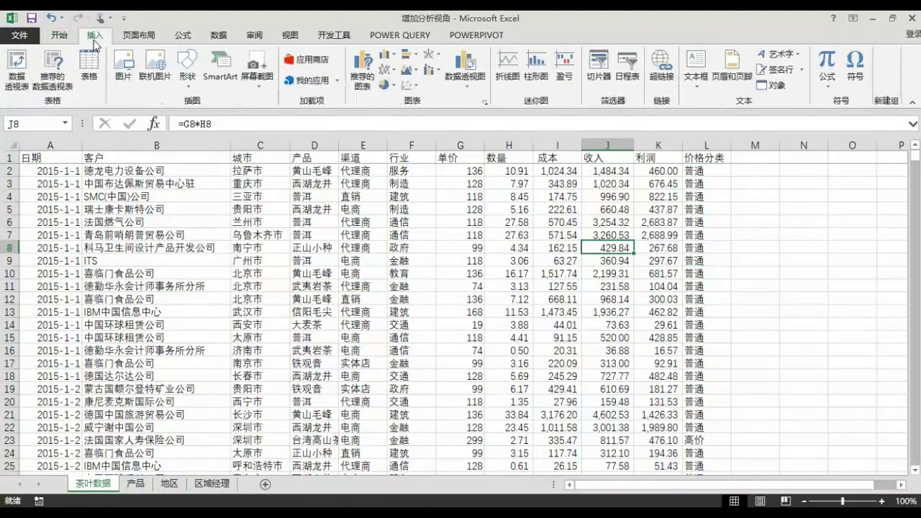
click(16, 71)
click(524, 371)
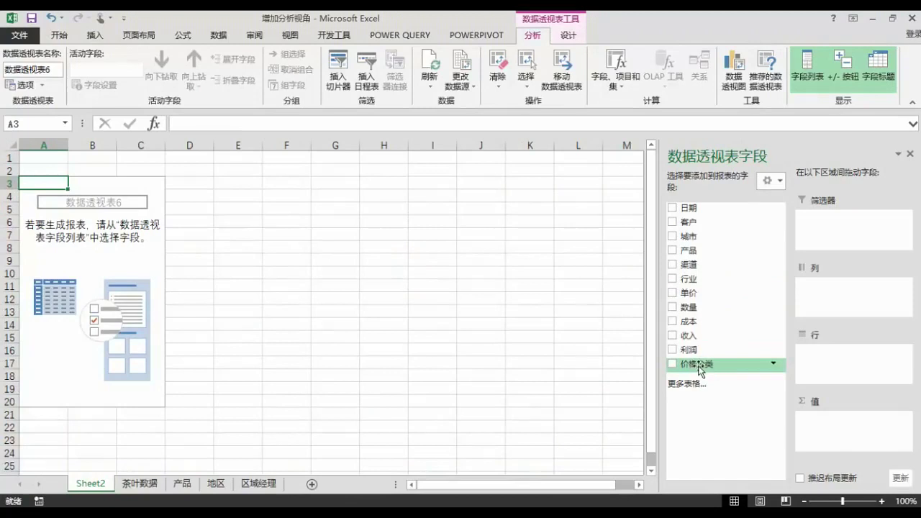
drag(685, 368, 832, 372)
drag(702, 336, 849, 428)
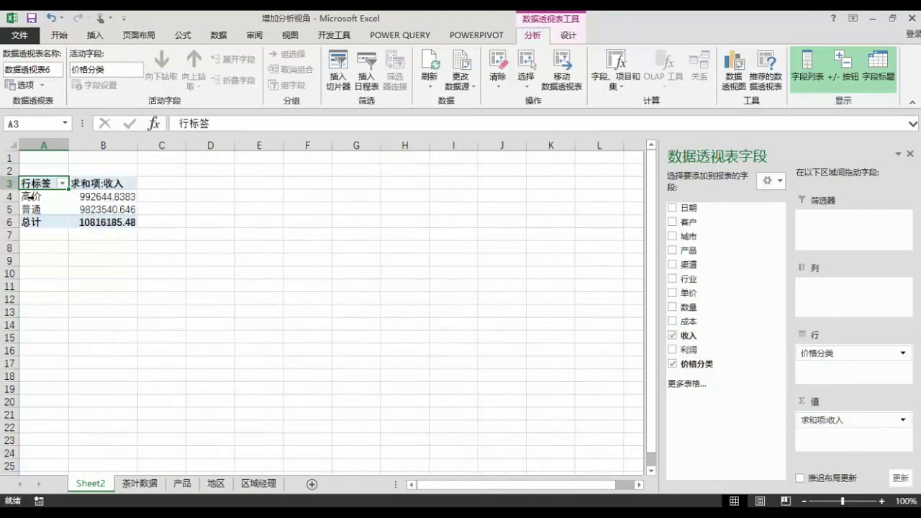
Step: Show the PivotTable's 收入 values as percentages of the column total (列汇总的百分比)
click(82, 197)
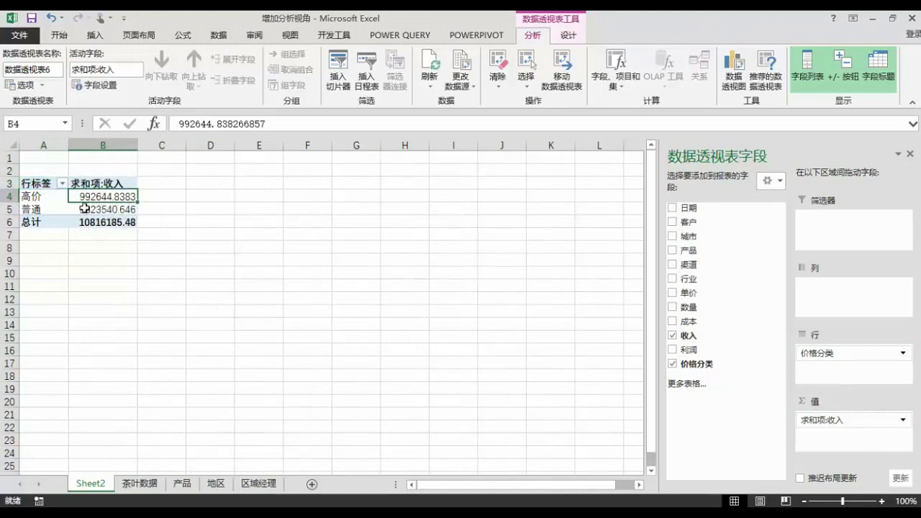
right_click(103, 199)
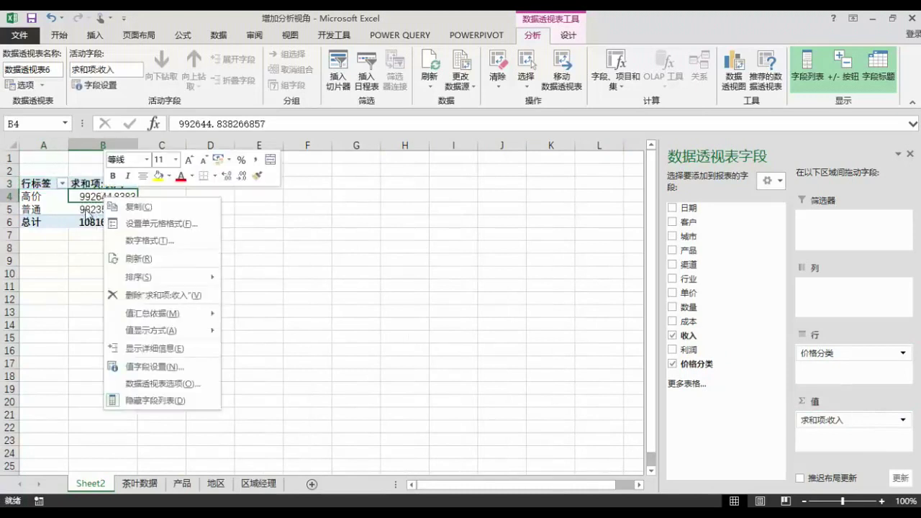
click(101, 196)
right_click(109, 197)
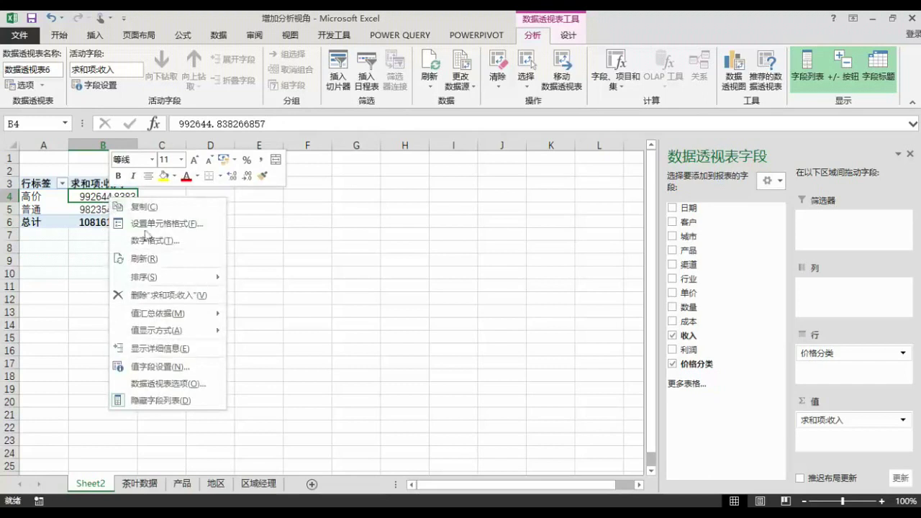
mouse_move(180, 330)
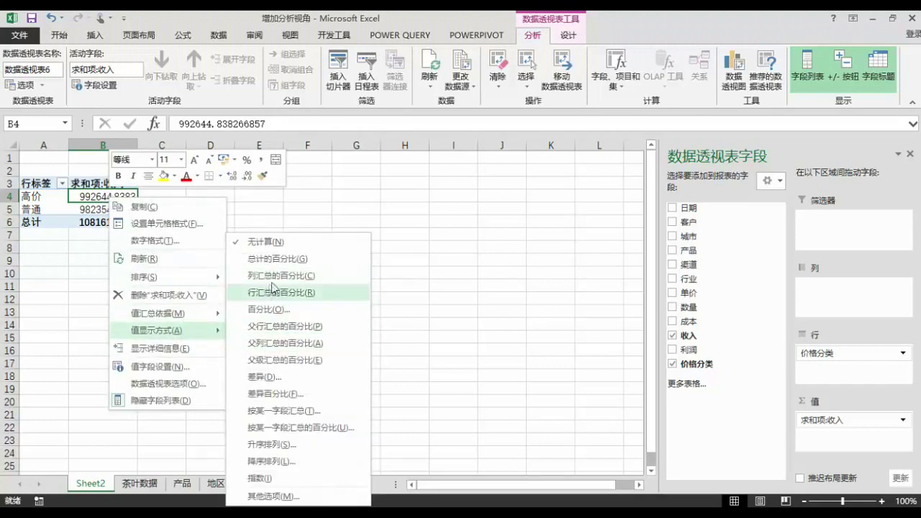
click(284, 276)
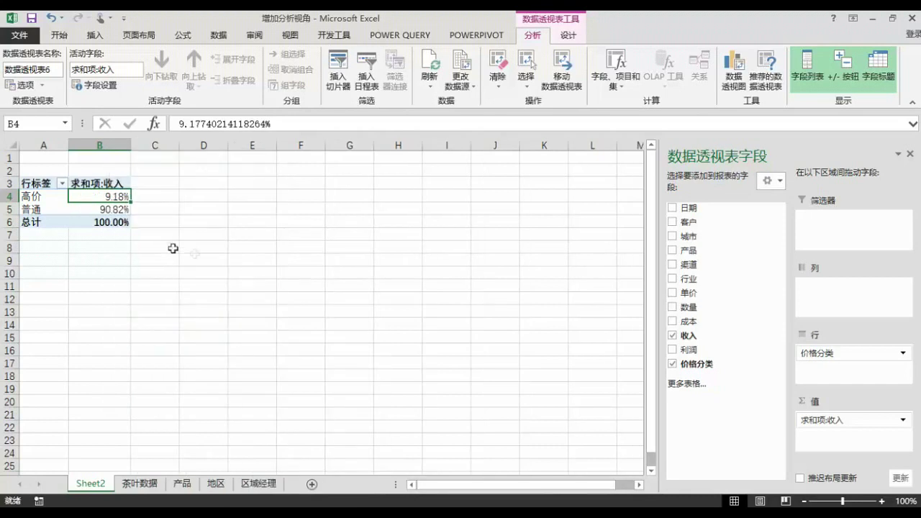
click(108, 208)
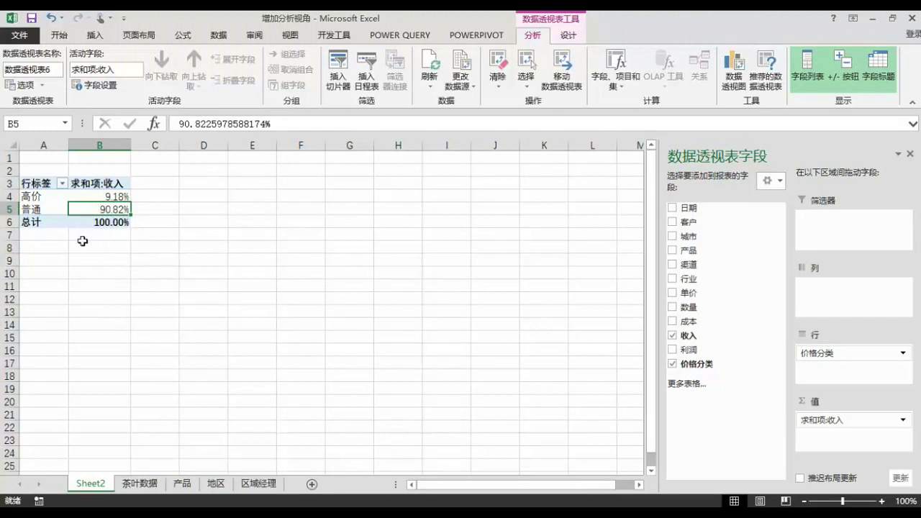
mouse_move(79, 226)
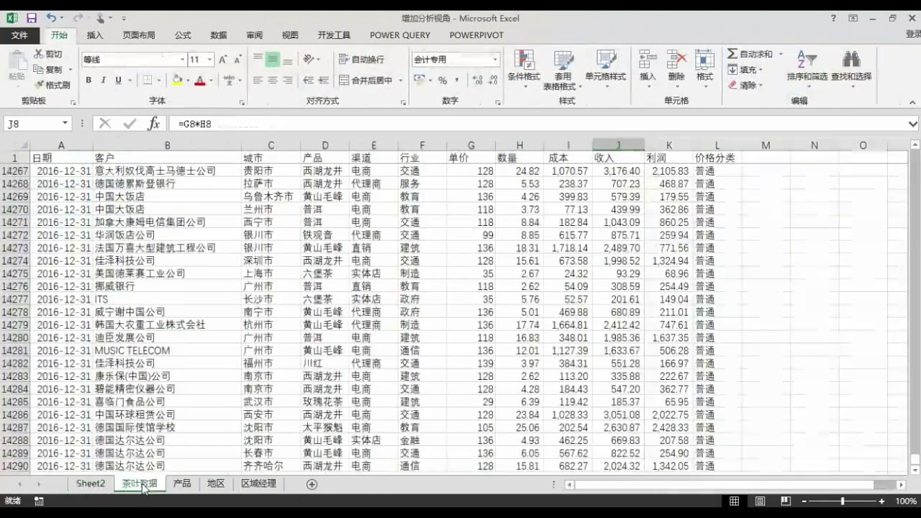
Step: On the 茶叶数据 sheet, clear the 价格分类 formulas from L14267 down to the last data row
click(141, 484)
click(706, 171)
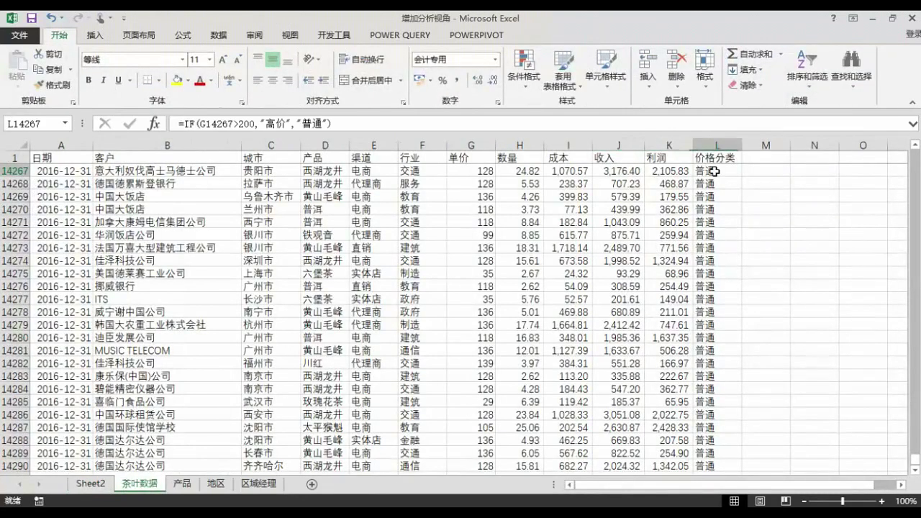
click(719, 184)
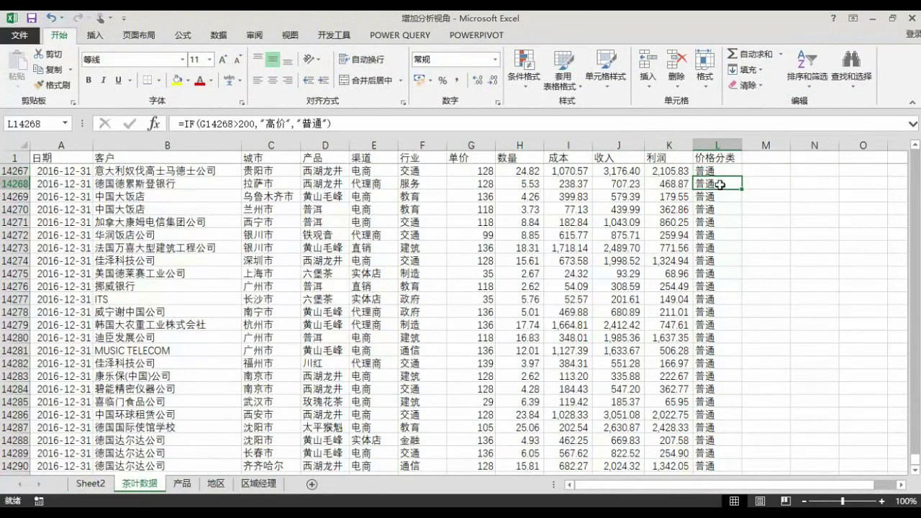
click(717, 171)
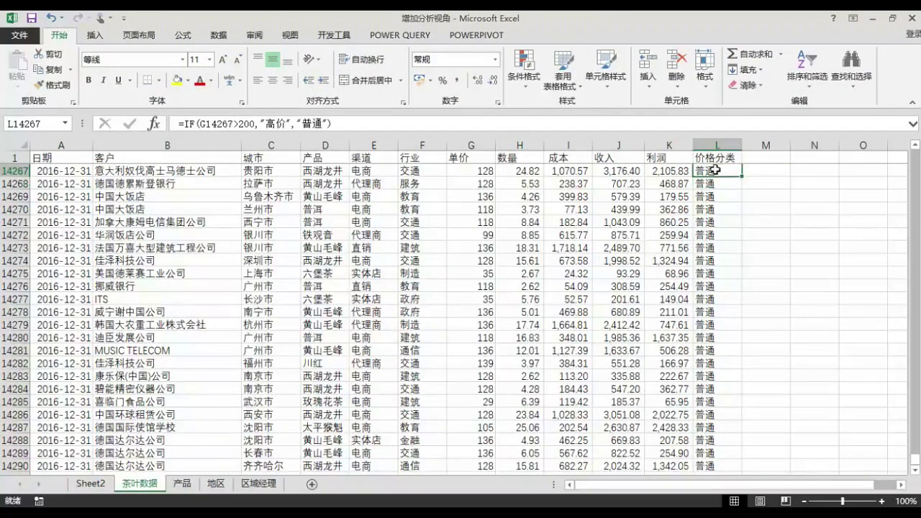
click(717, 185)
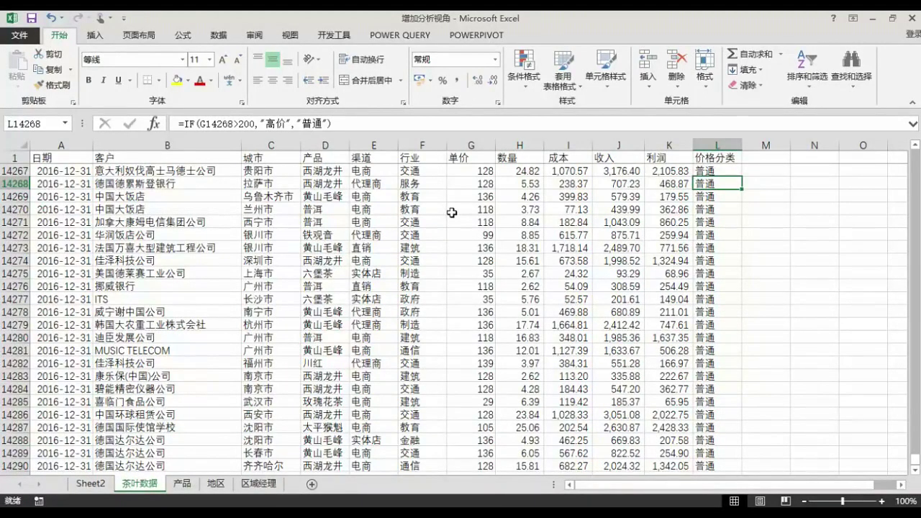
click(722, 173)
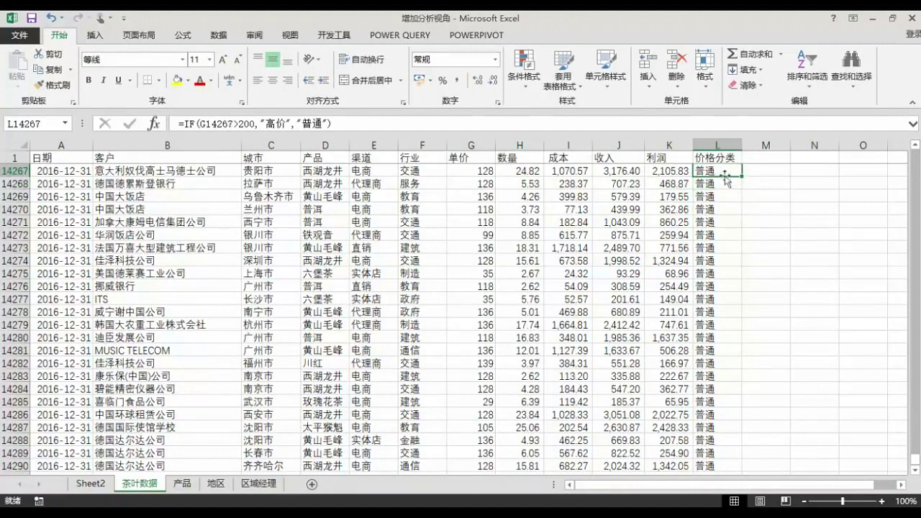
key(ctrl+shift+Down)
key(Delete)
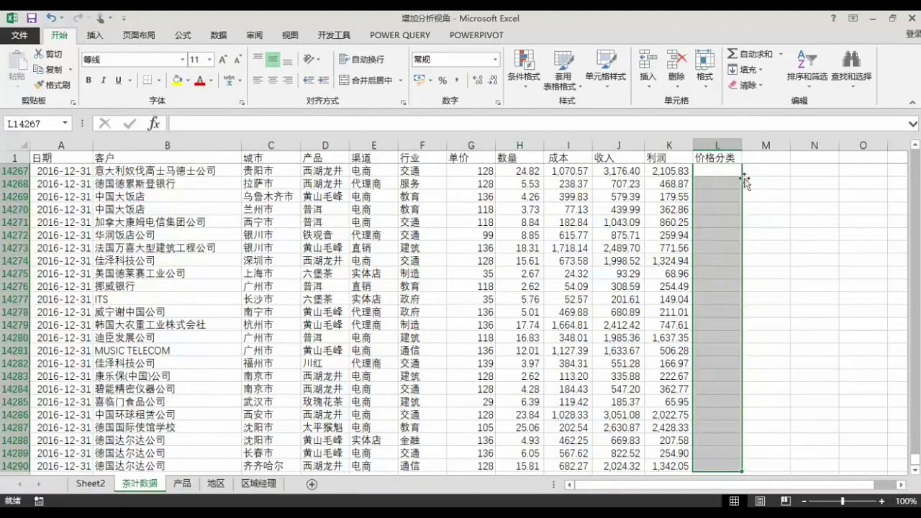
Step: Clear the remaining 价格分类 formulas from L2 downward, keeping the column header
drag(915, 462, 914, 156)
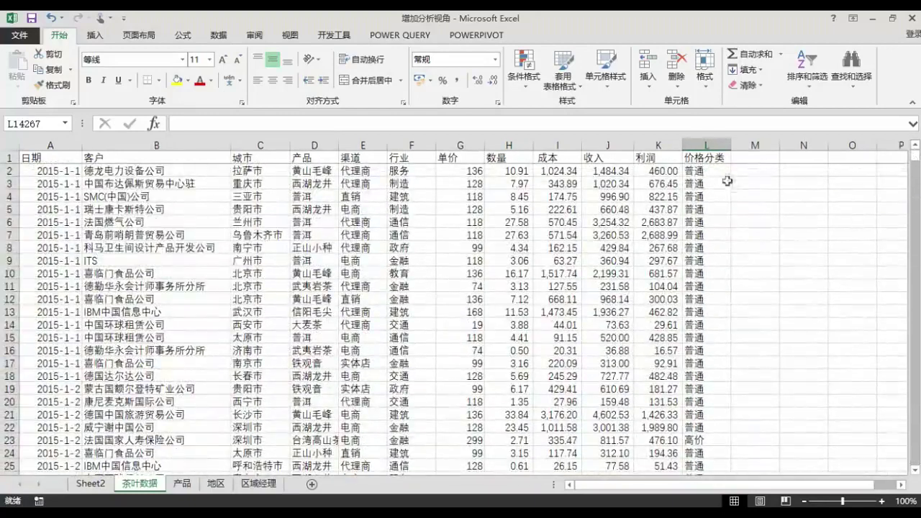
click(701, 174)
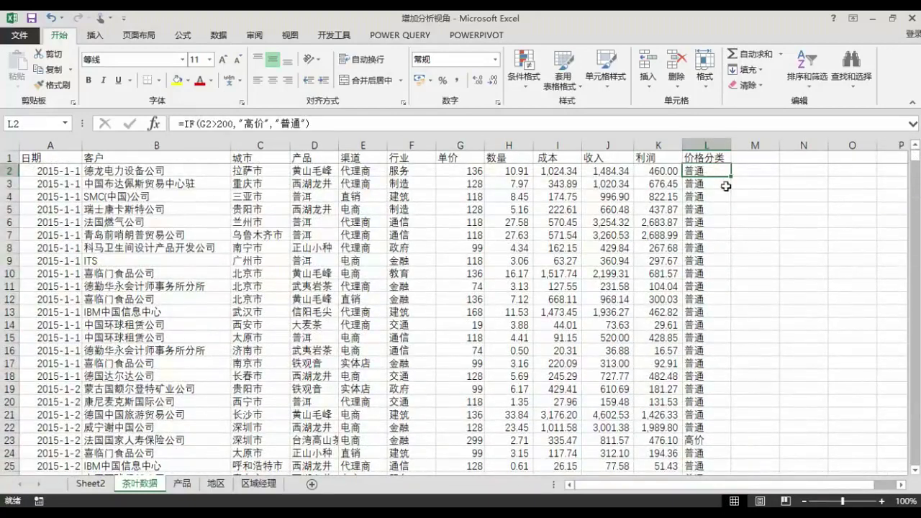
key(ctrl+shift+Down)
key(Delete)
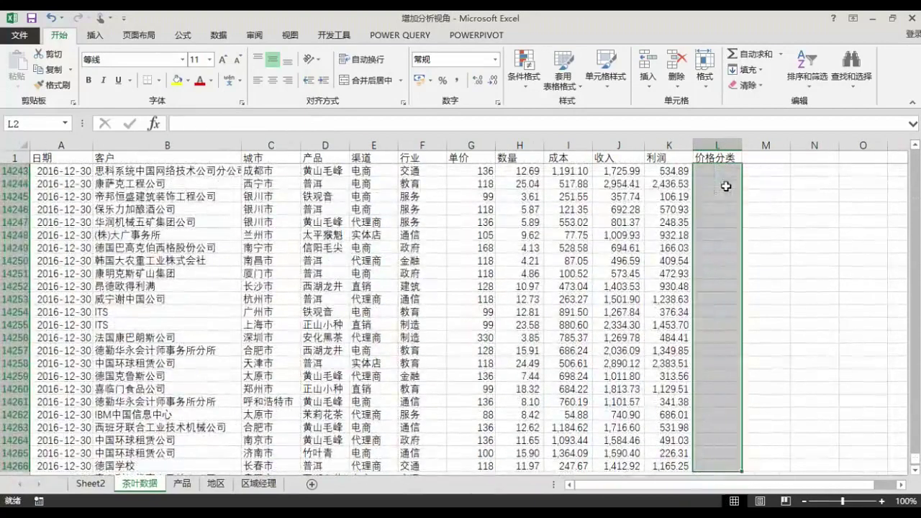
Step: Begin an IF formula in L2 that tests whether the unit price meets G2<100
drag(914, 459, 912, 139)
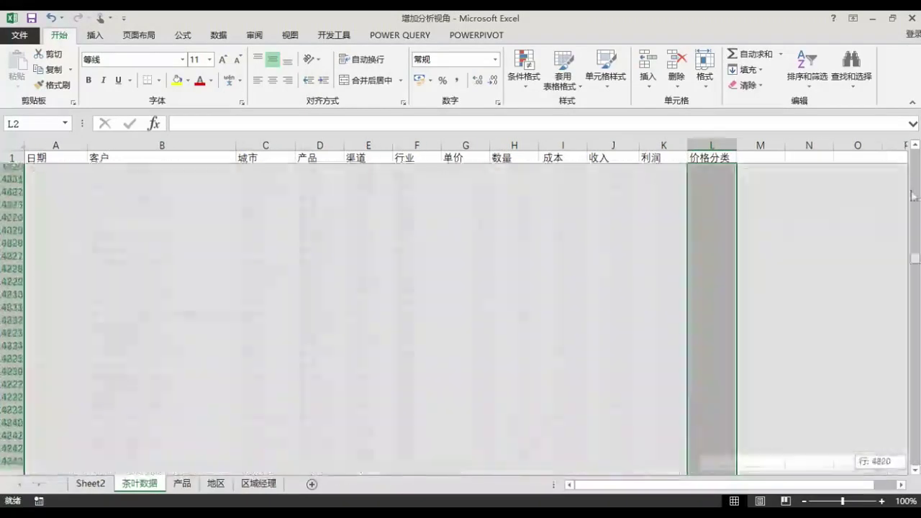
click(701, 170)
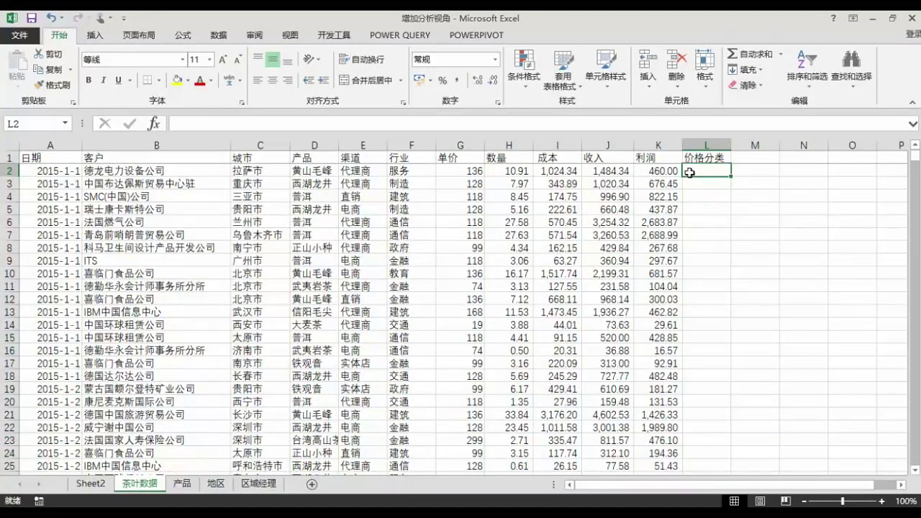
click(182, 124)
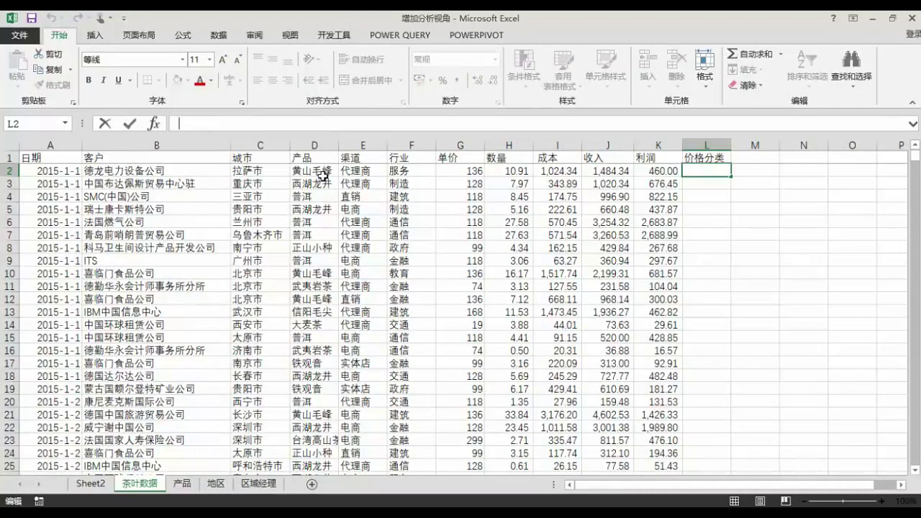
text(=)
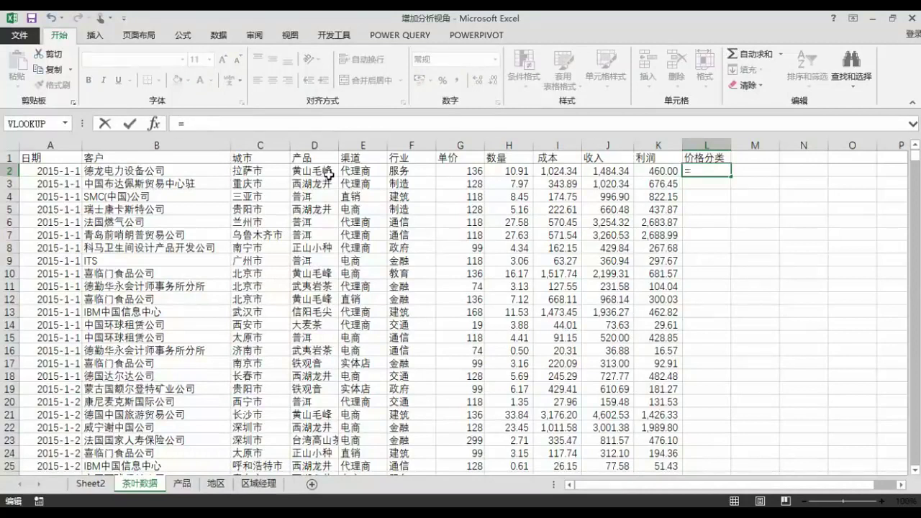
text(if()
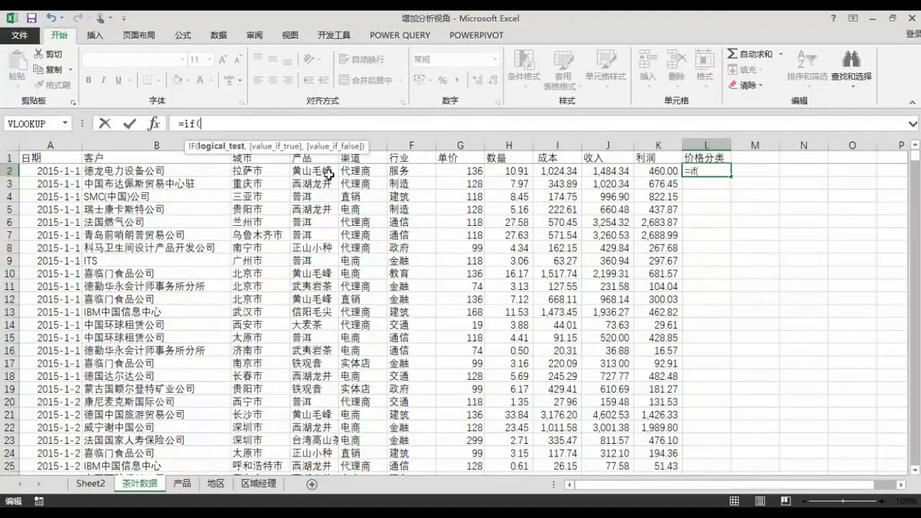
click(457, 170)
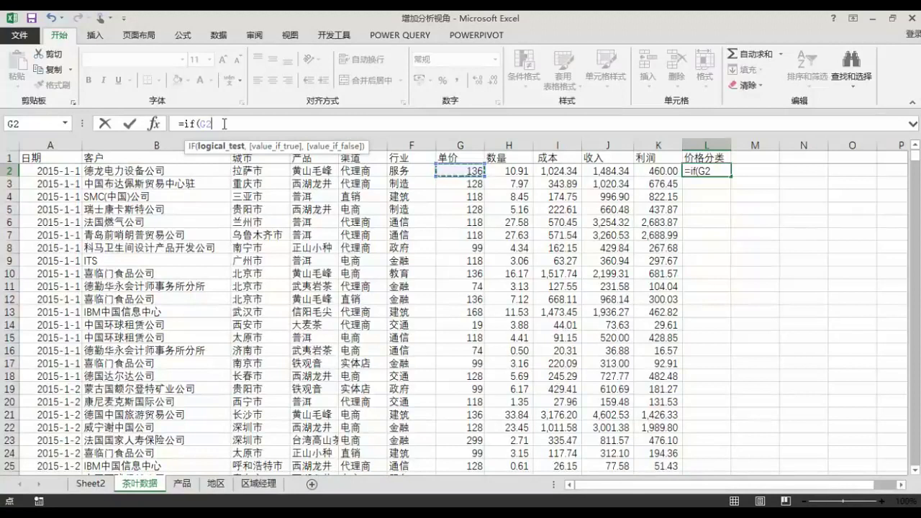
click(224, 124)
text(<100)
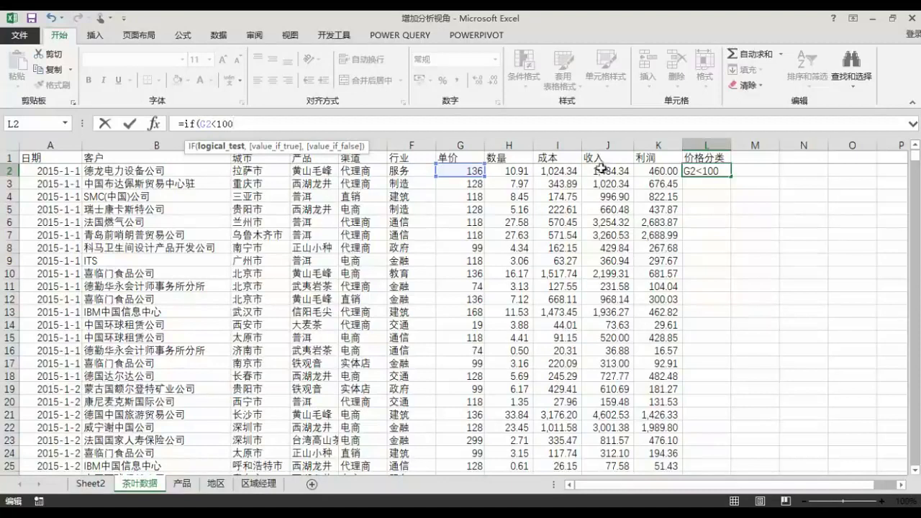
Step: Set "低价" as the IF formula's value when the G2<100 test is true
text(,)
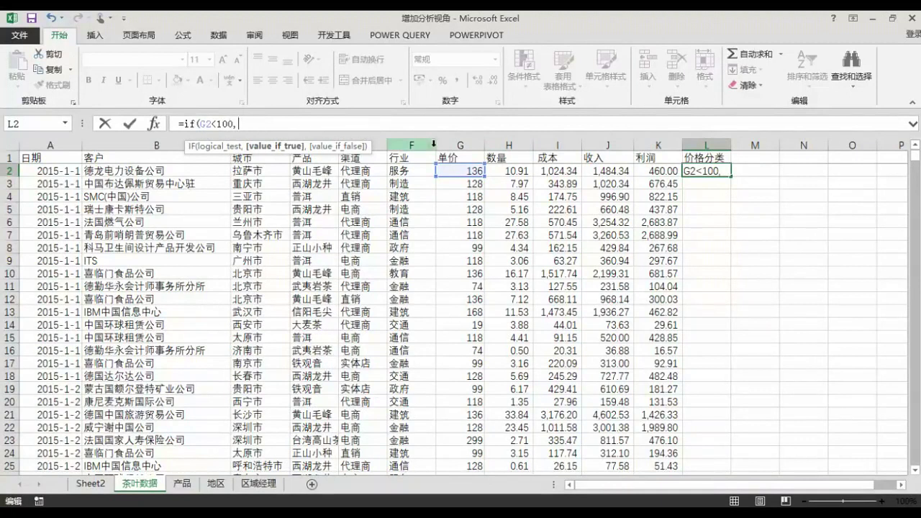
text("")
key(Left)
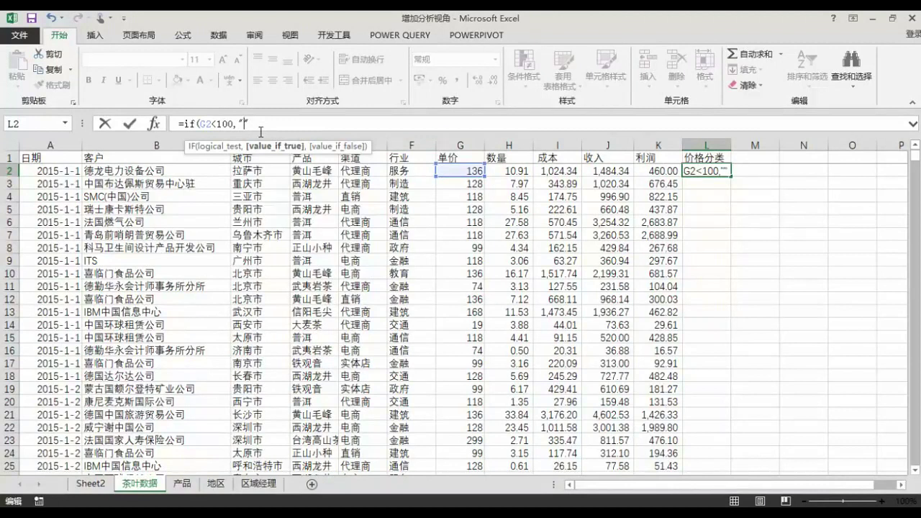
text(低价)
key(Right)
text(,)
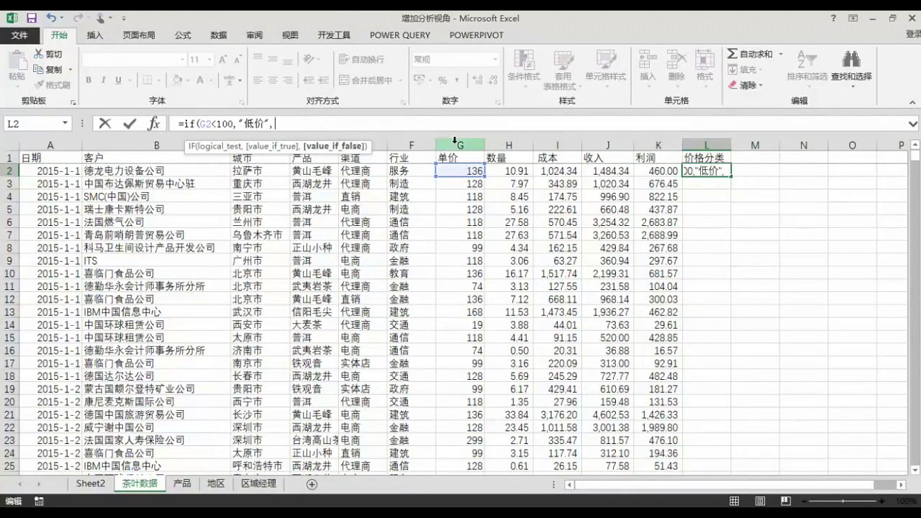
Step: Nest a second IF as the value-if-false argument in L2, testing whether G2<200
text(if)
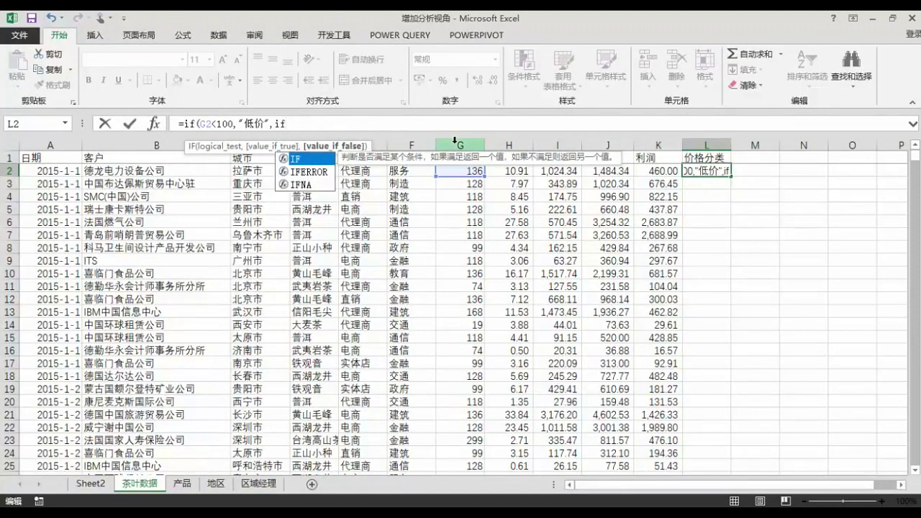
text(()
click(469, 169)
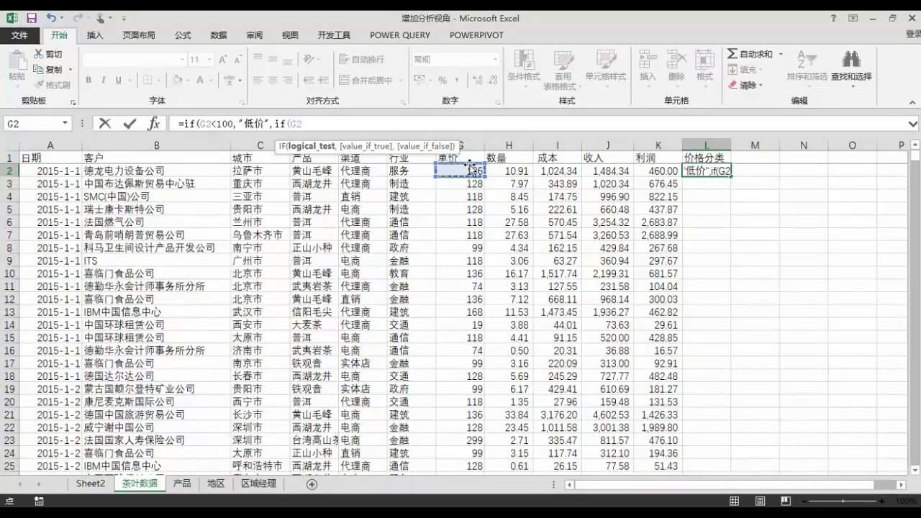
text(<200)
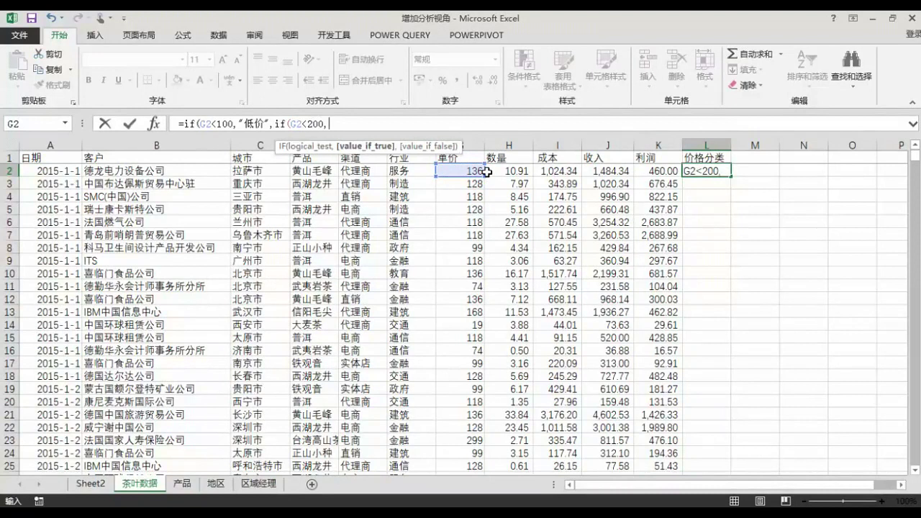
text(,)
Step: Set "普通" as the nested IF's value when the G2<200 test is true
key(F2)
text("")
key(Left)
text(普通)
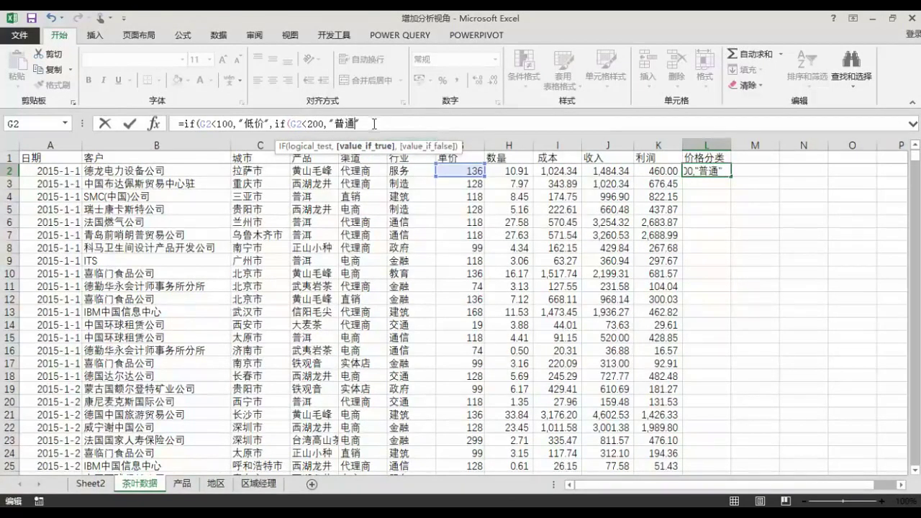
key(Right)
text(,)
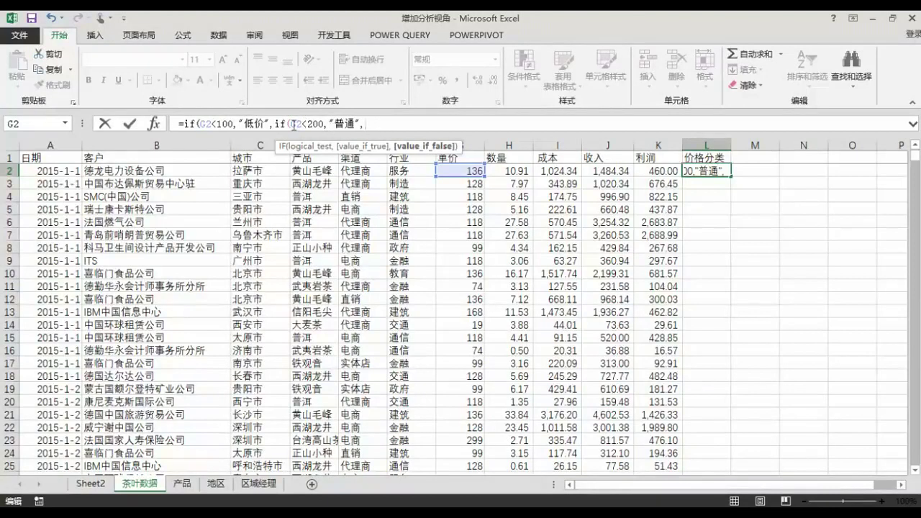
Step: Set "高价" as the nested IF's value-if-false, close both IF functions and enter the formula in L2
text(","高价")
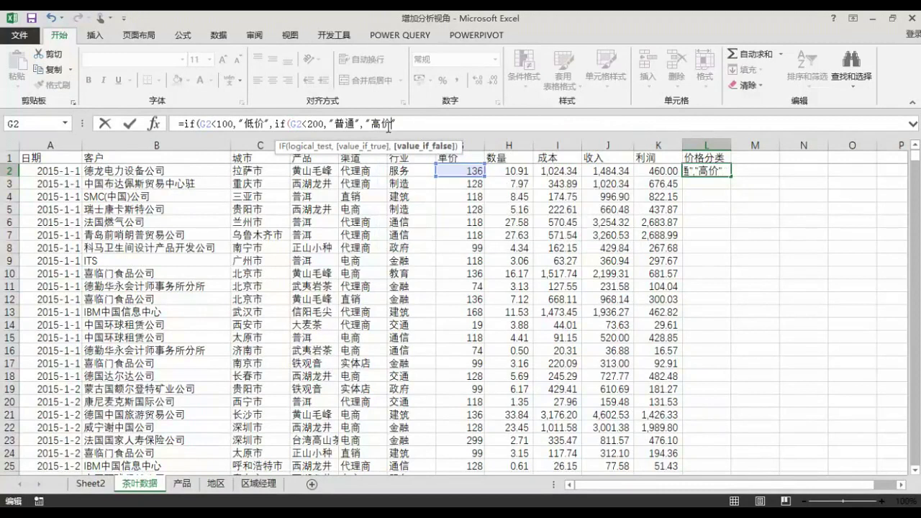
text()))
key(Return)
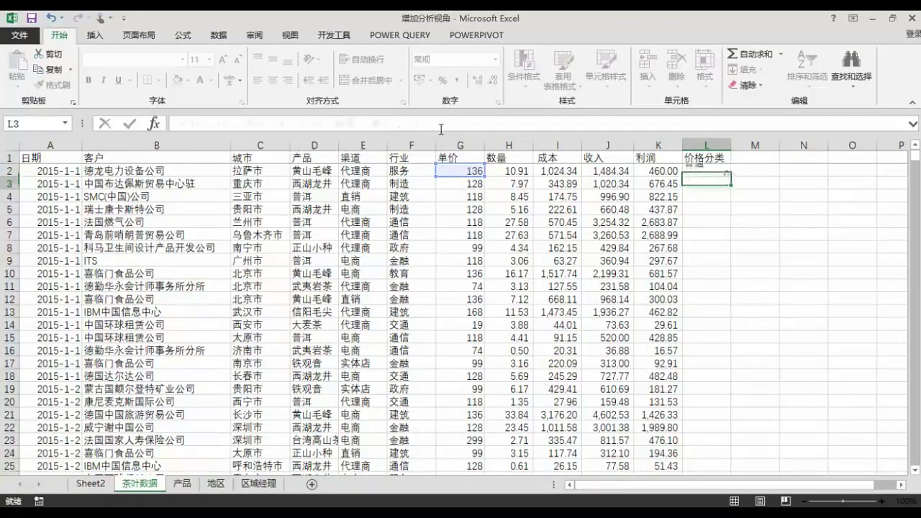
Step: Fill the nested IF formula from L2 down the 价格分类 column and spot-check several of the filled rows
click(720, 172)
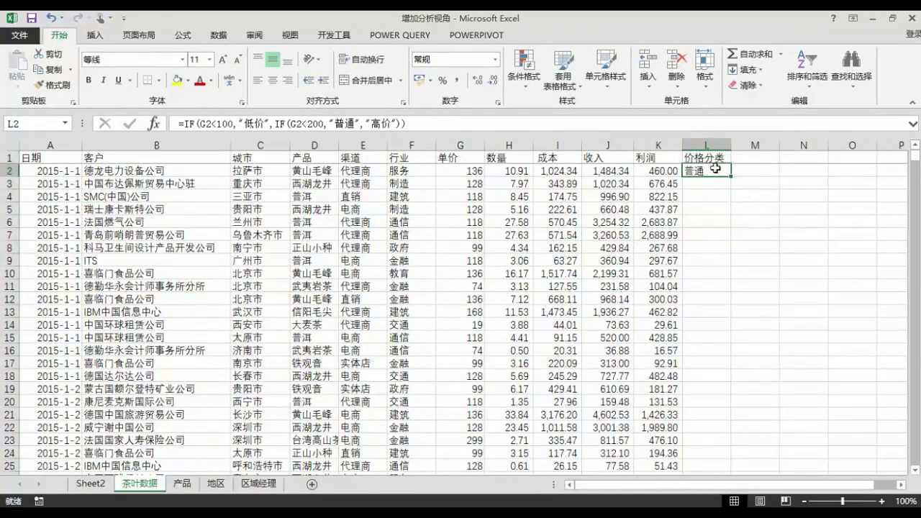
double_click(731, 176)
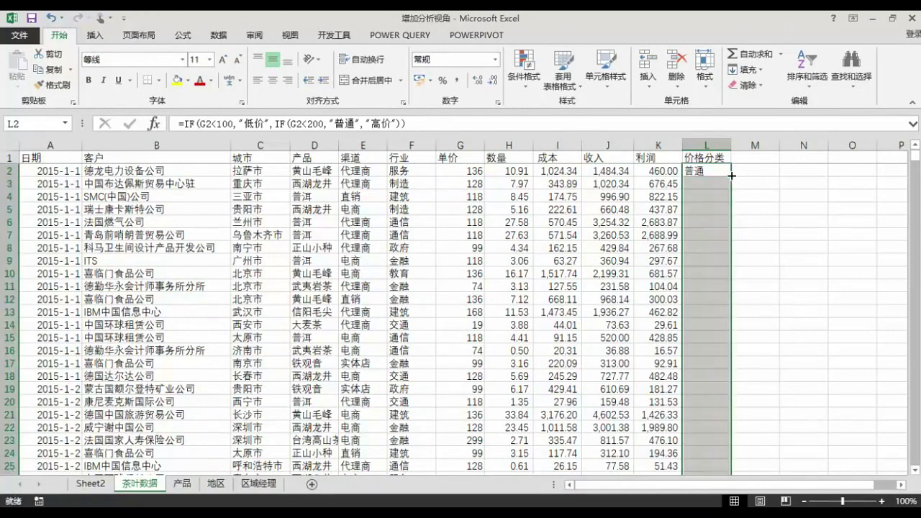
click(702, 246)
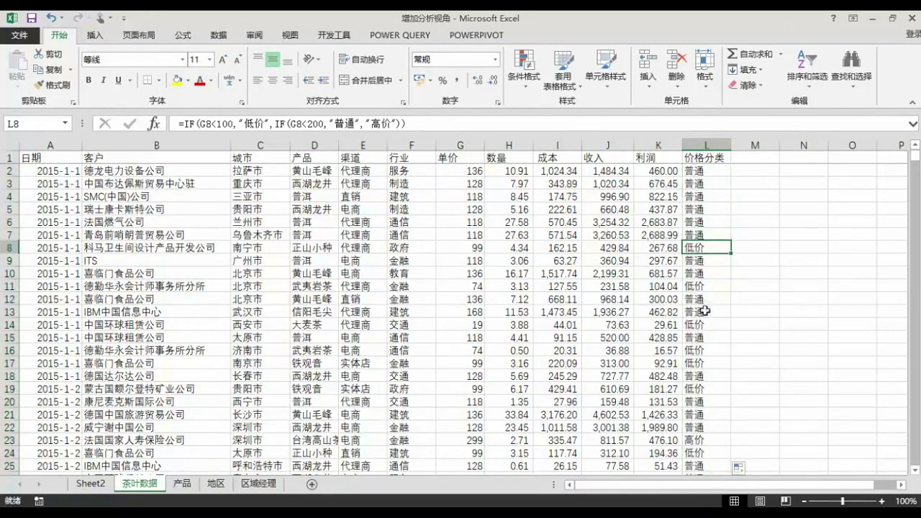
scroll(712, 391, down, 11)
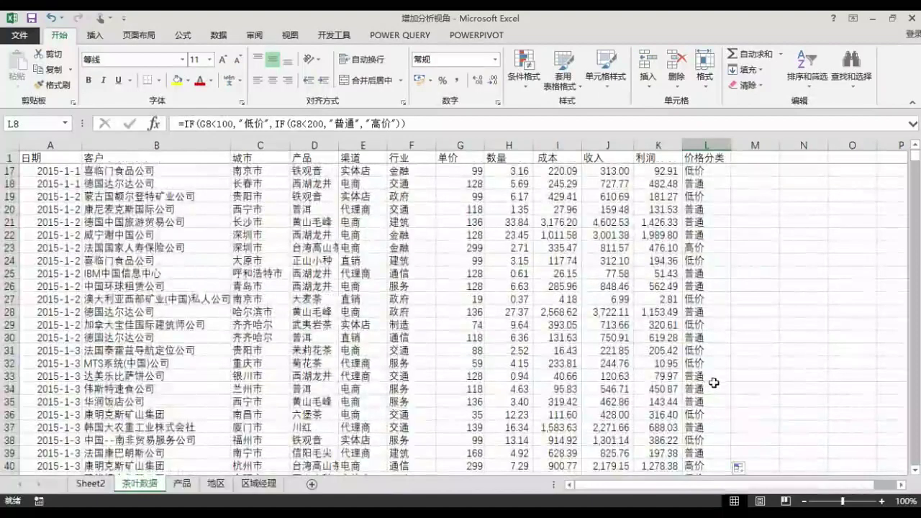
click(702, 239)
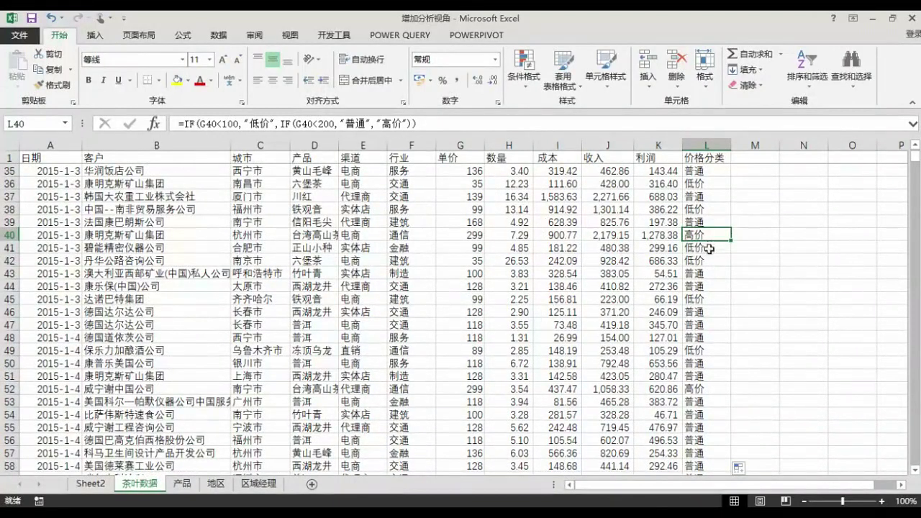
click(709, 260)
click(709, 284)
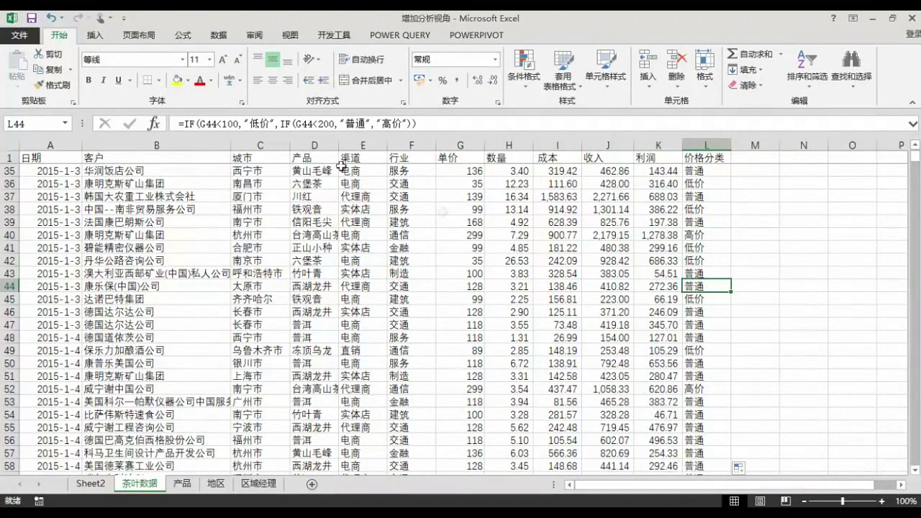
Step: Create a PivotTable from the tea data on a new sheet, with 价格分类 as rows and the sum of 收入 as values
click(95, 34)
click(18, 73)
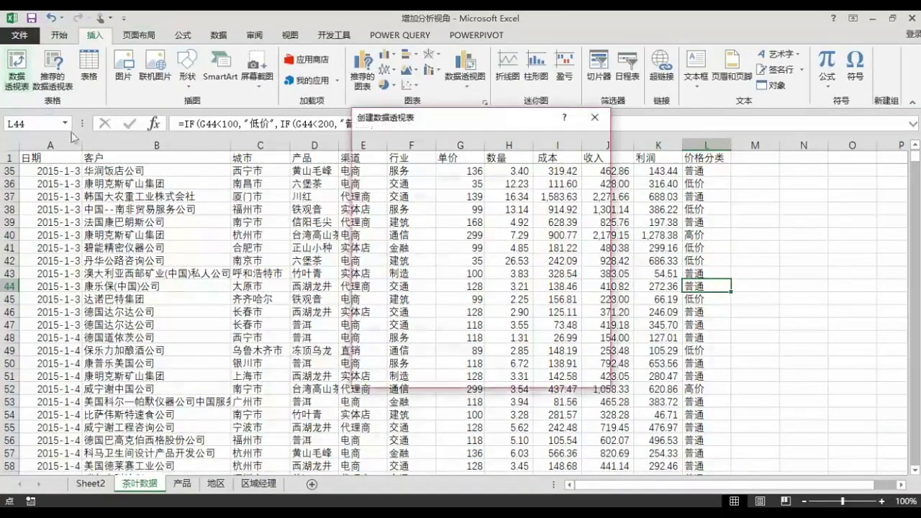
key(Return)
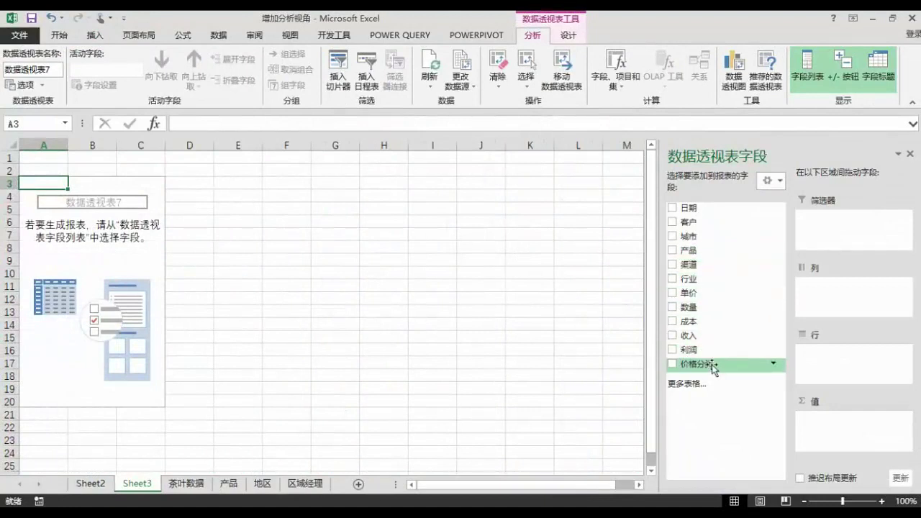
drag(700, 368, 841, 360)
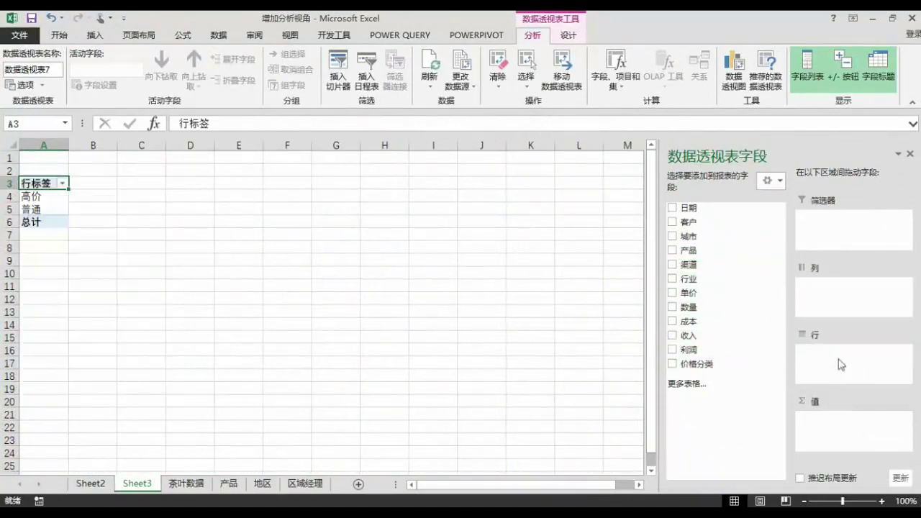
drag(692, 335, 824, 430)
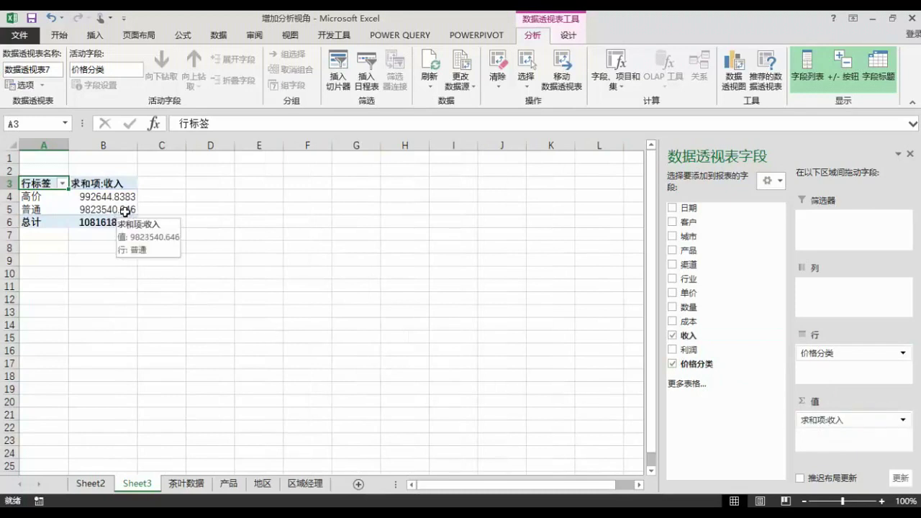
Step: Refresh the PivotTable to pick up the rebuilt 价格分类 categories
click(94, 208)
right_click(94, 208)
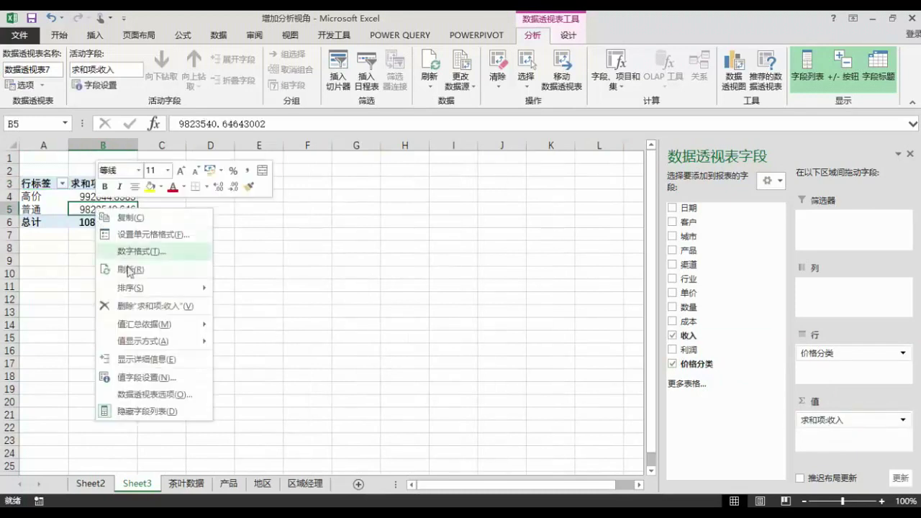
click(130, 270)
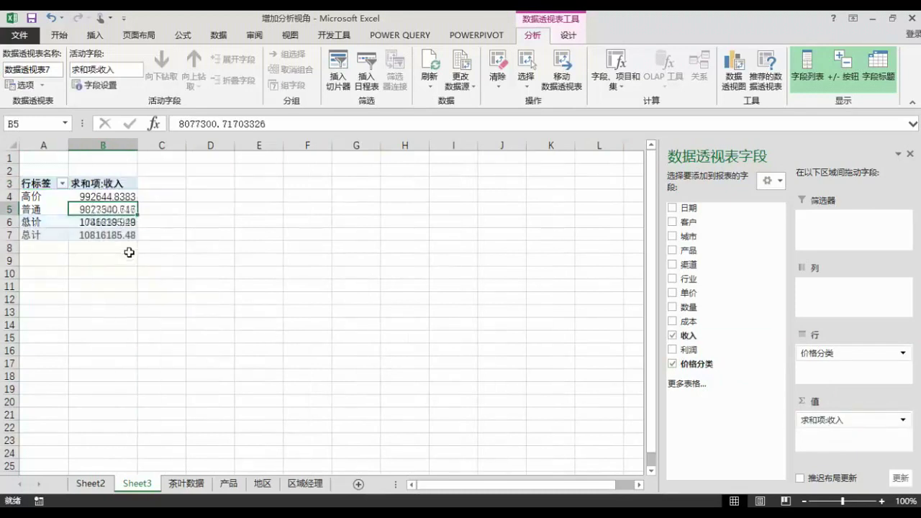
Step: Show the PivotTable's 收入 values as a percentage of the column total (列汇总的百分比)
right_click(104, 208)
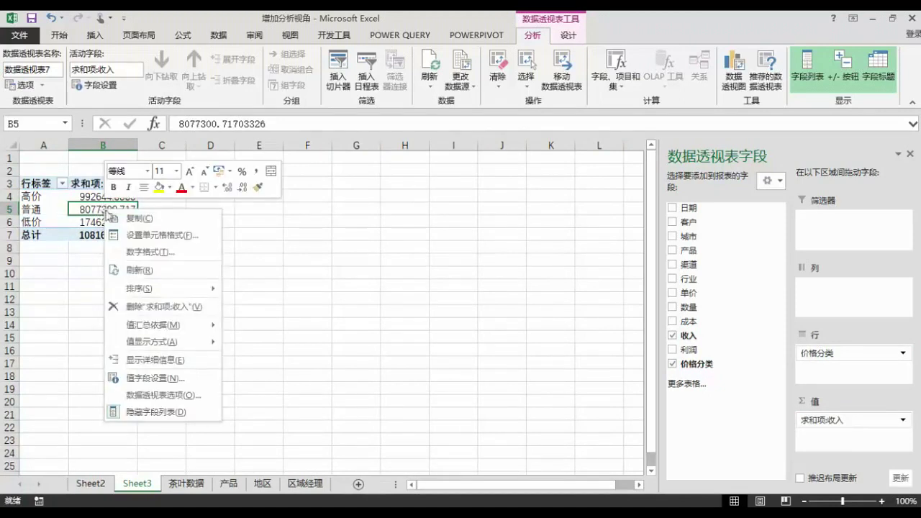
mouse_move(153, 344)
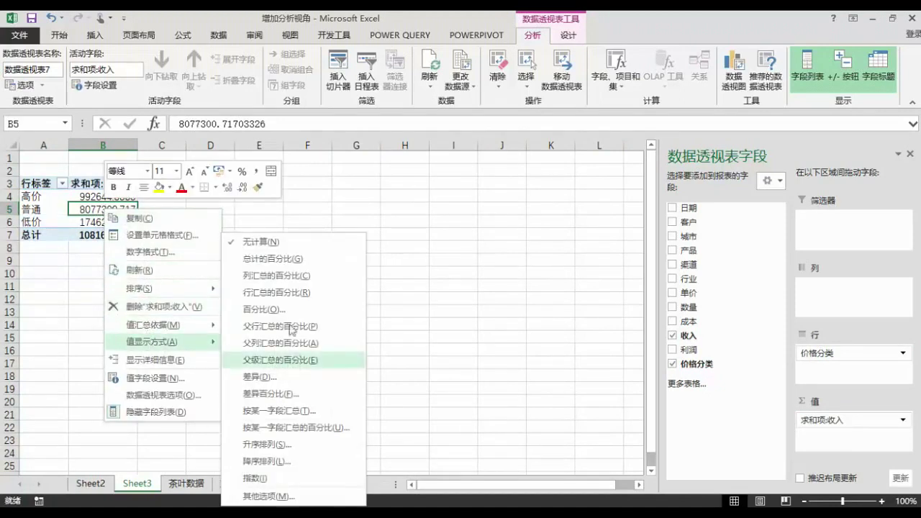
click(267, 275)
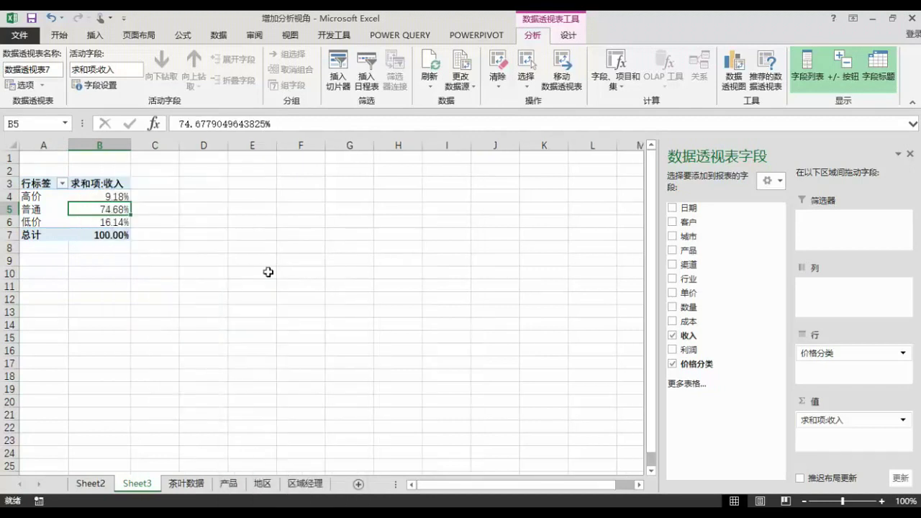
Step: Sort the price categories in the PivotTable by 收入 share in descending order
click(108, 196)
right_click(108, 196)
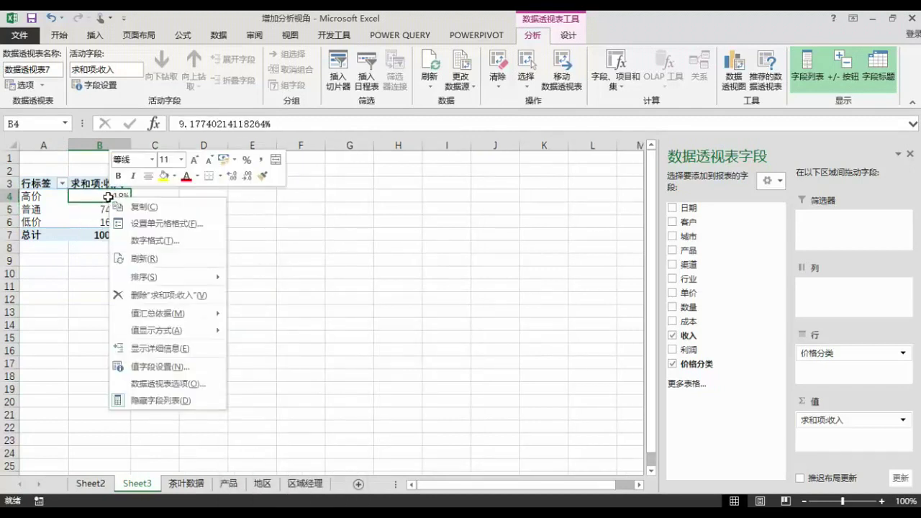
mouse_move(176, 277)
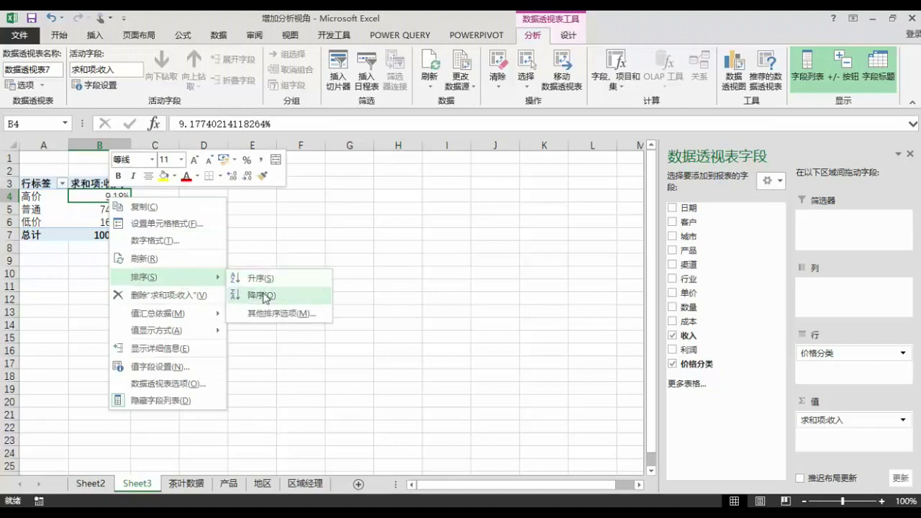
click(265, 297)
Step: Examine and compare the 收入 shares of the 普通, 低价 and 高价 categories in the PivotTable
click(96, 222)
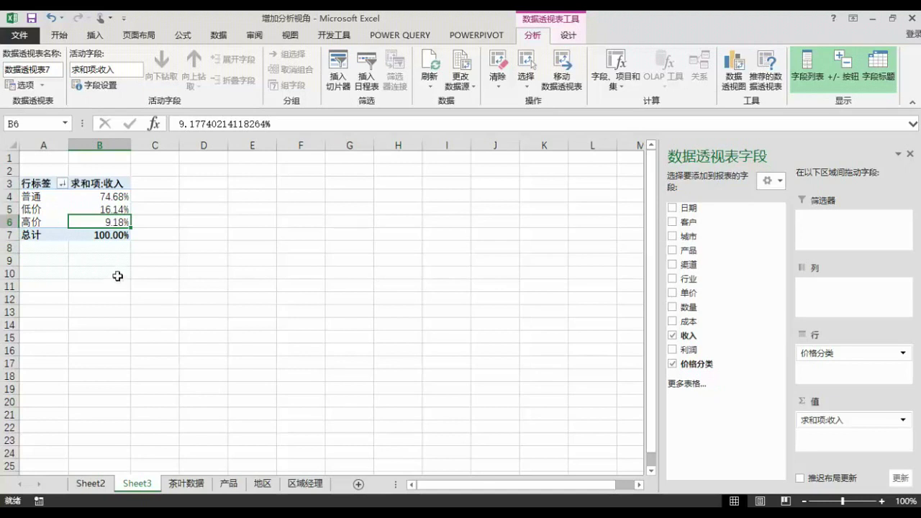
click(107, 198)
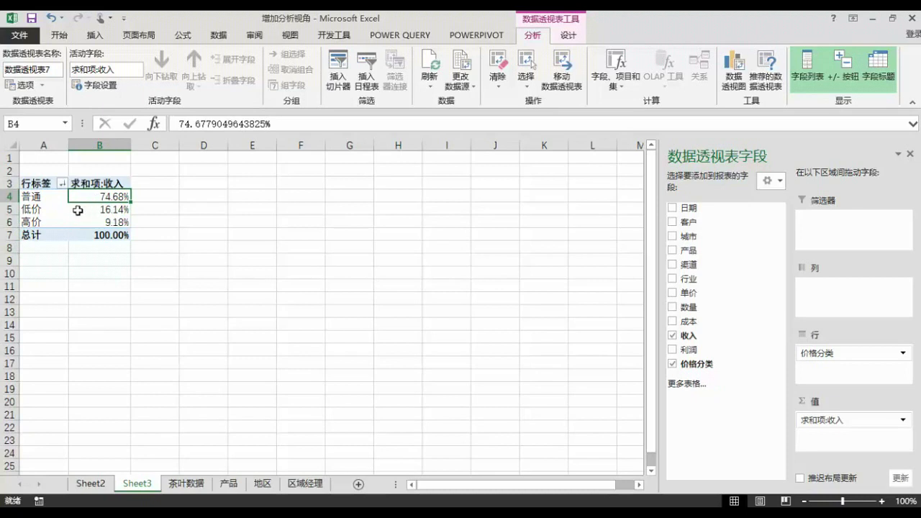
click(84, 222)
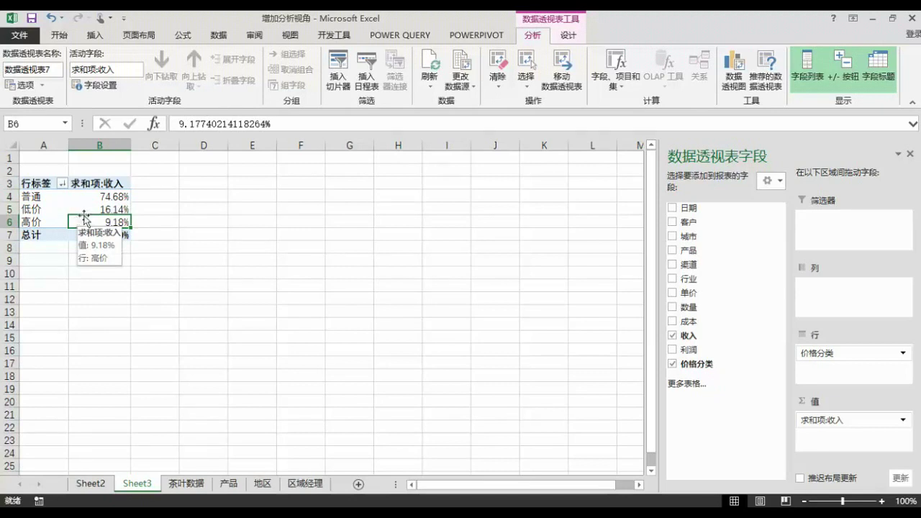
click(80, 196)
click(86, 219)
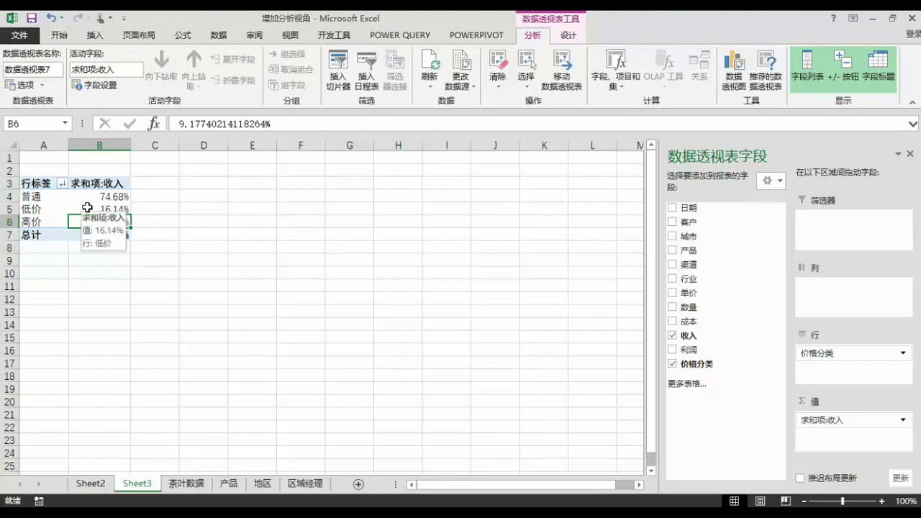
click(87, 208)
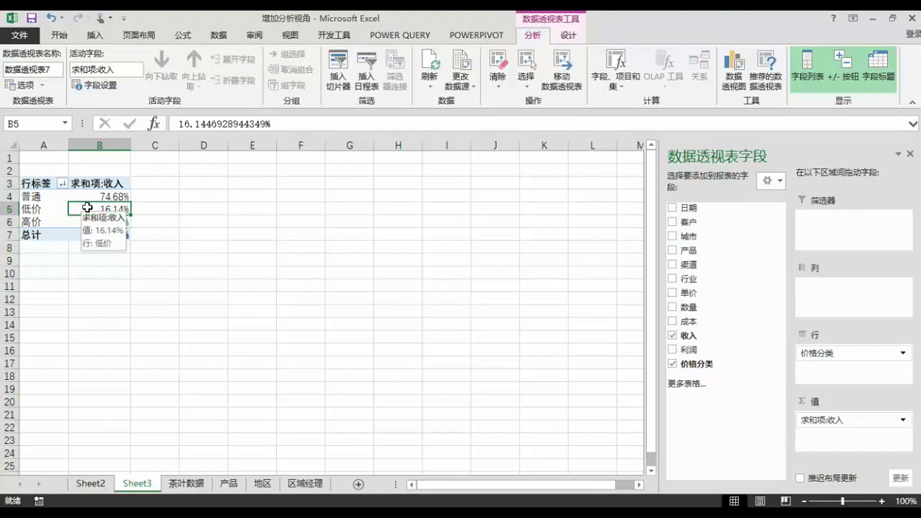
click(106, 489)
click(146, 489)
click(107, 221)
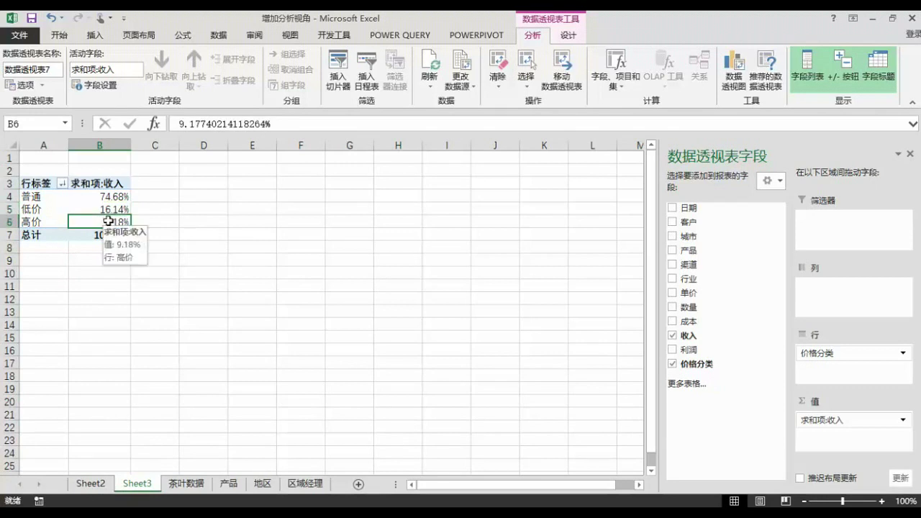